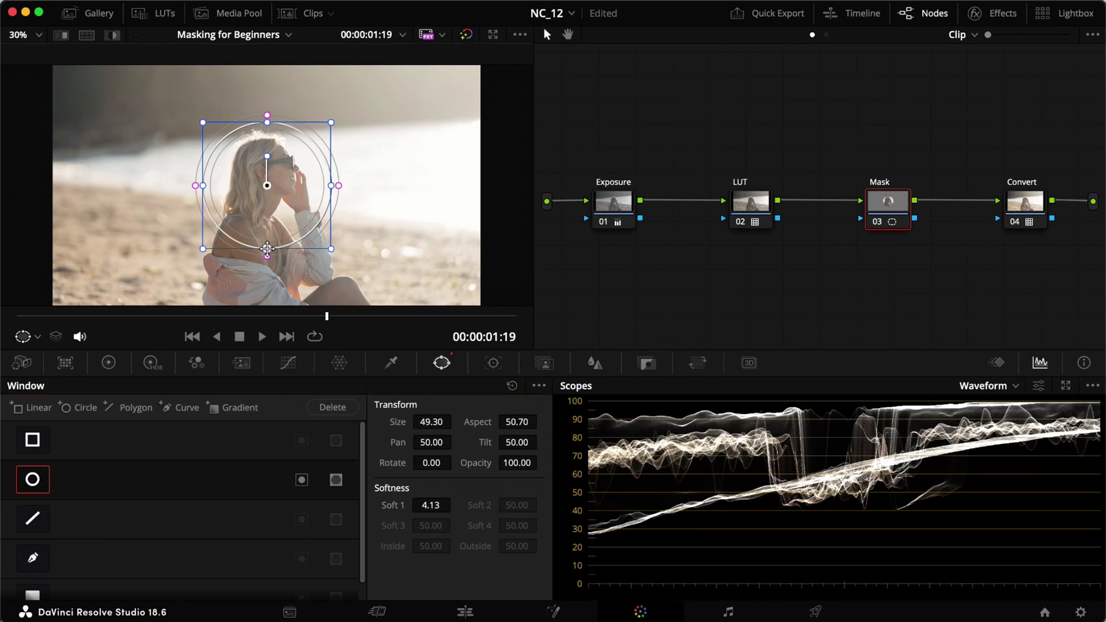
Stretch the circle window into a tall ellipse around the woman and nudge it up and right
drag(278, 230, 279, 259)
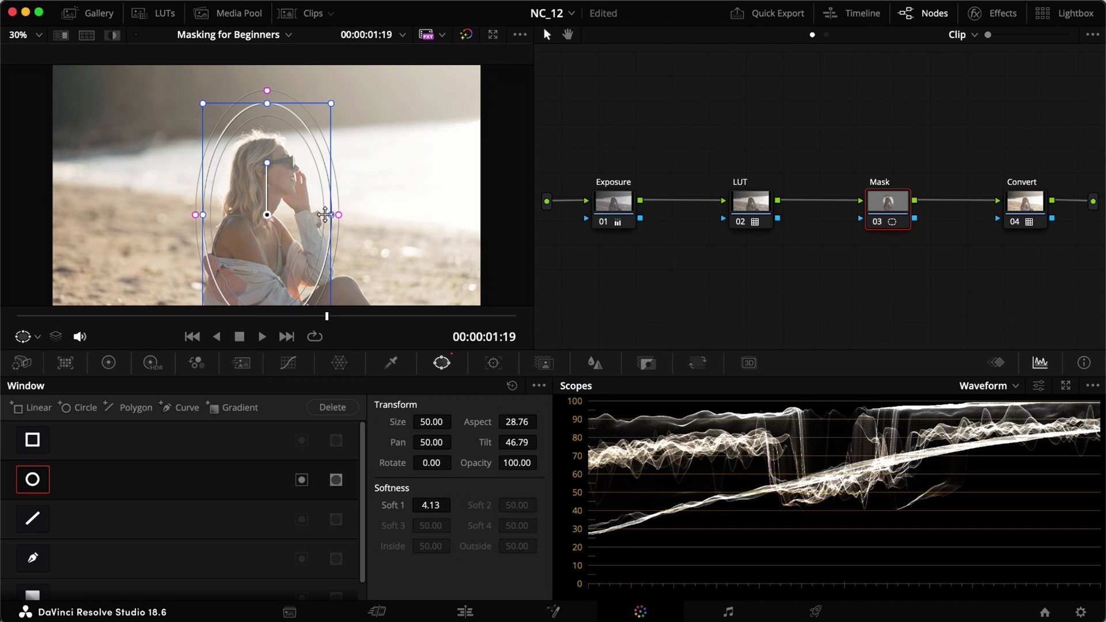
drag(327, 218, 345, 224)
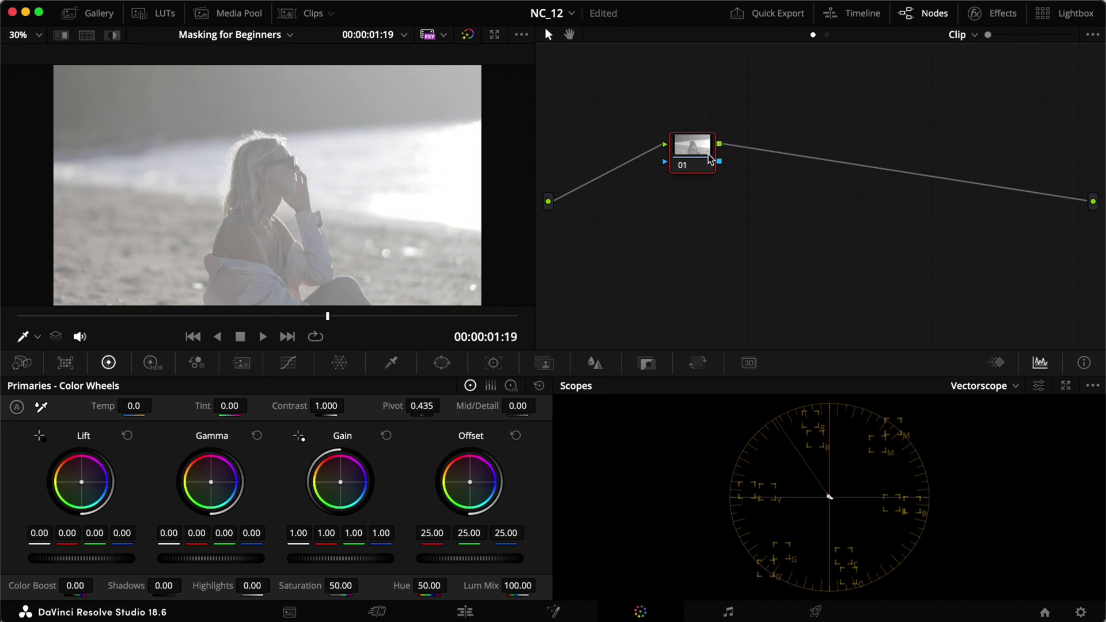
Line up node 01 and label it Convert
drag(690, 150, 690, 201)
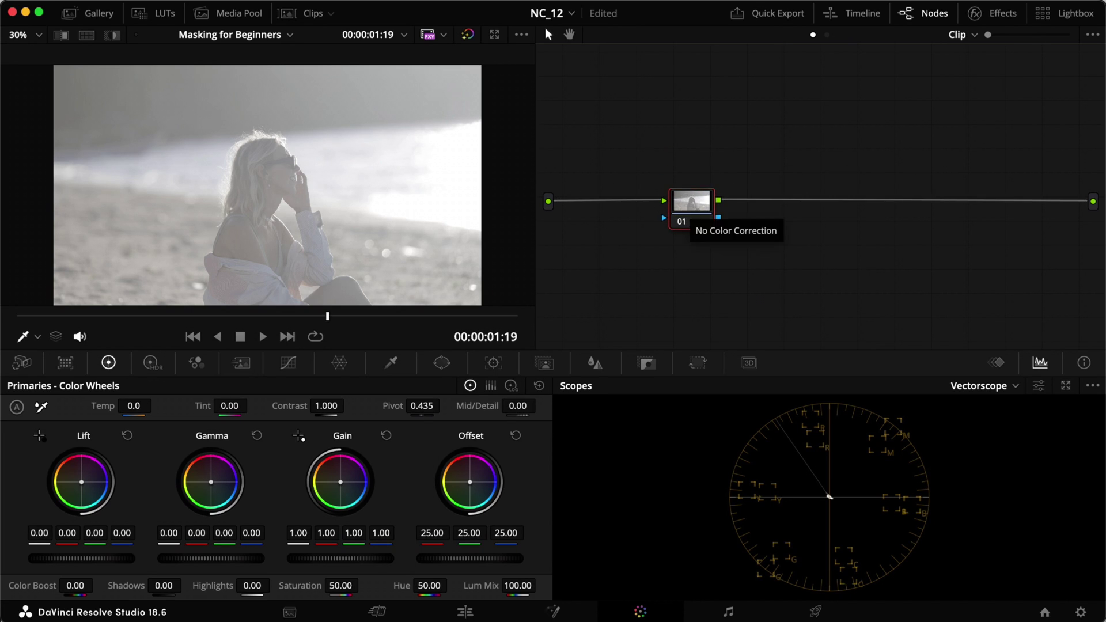
text(Convert)
key(Return)
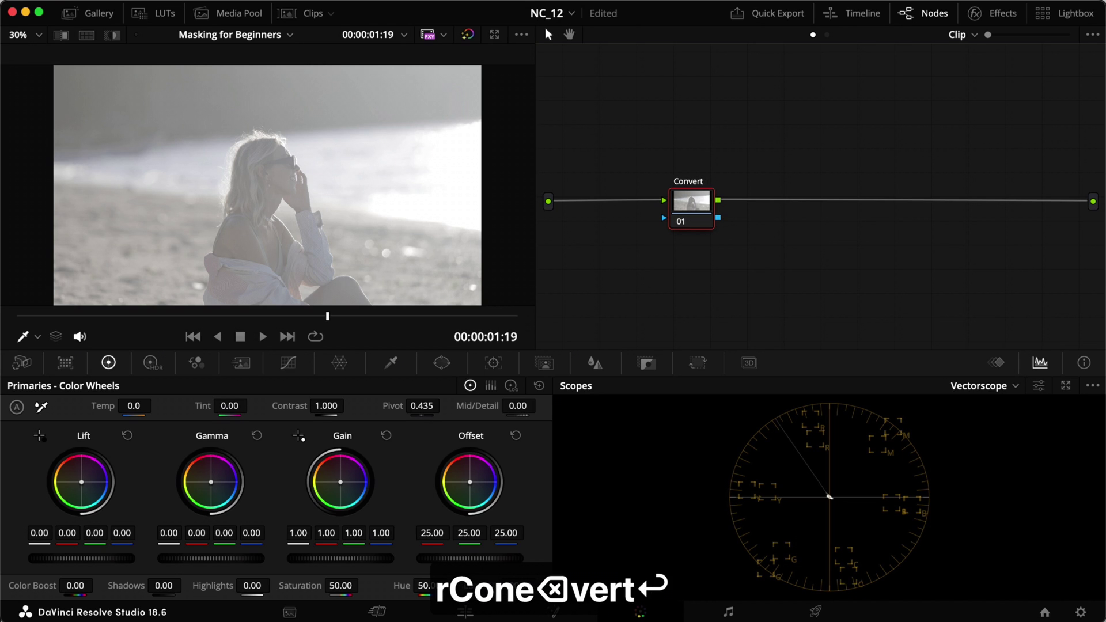
Apply the Canon CLOG3 CinemaGamut conversion LUT to the Convert node
click(68, 8)
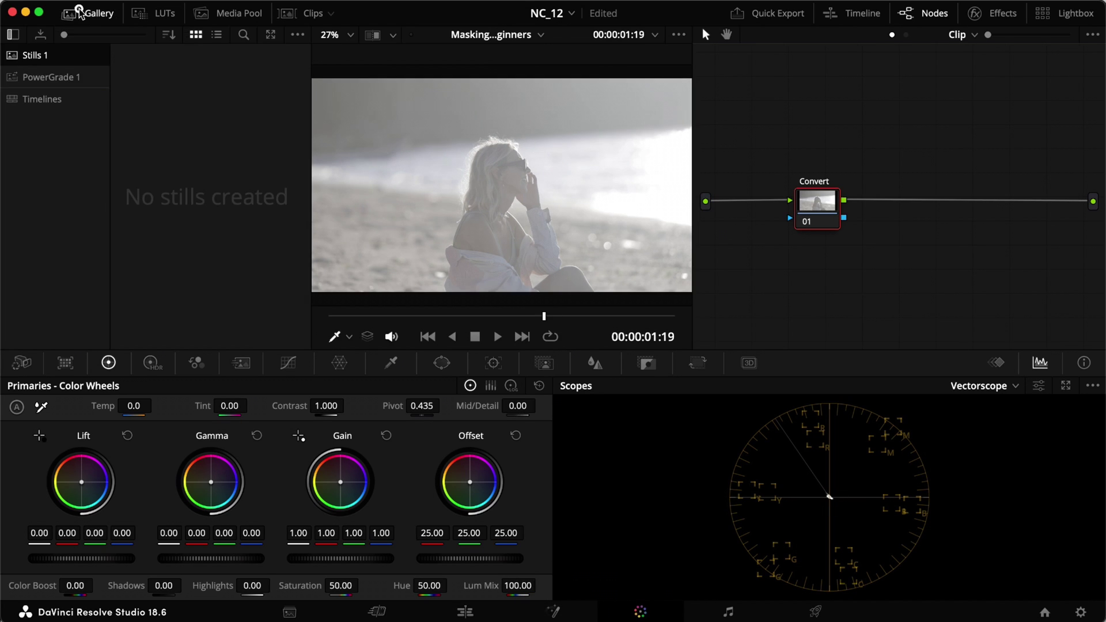
click(156, 12)
click(70, 134)
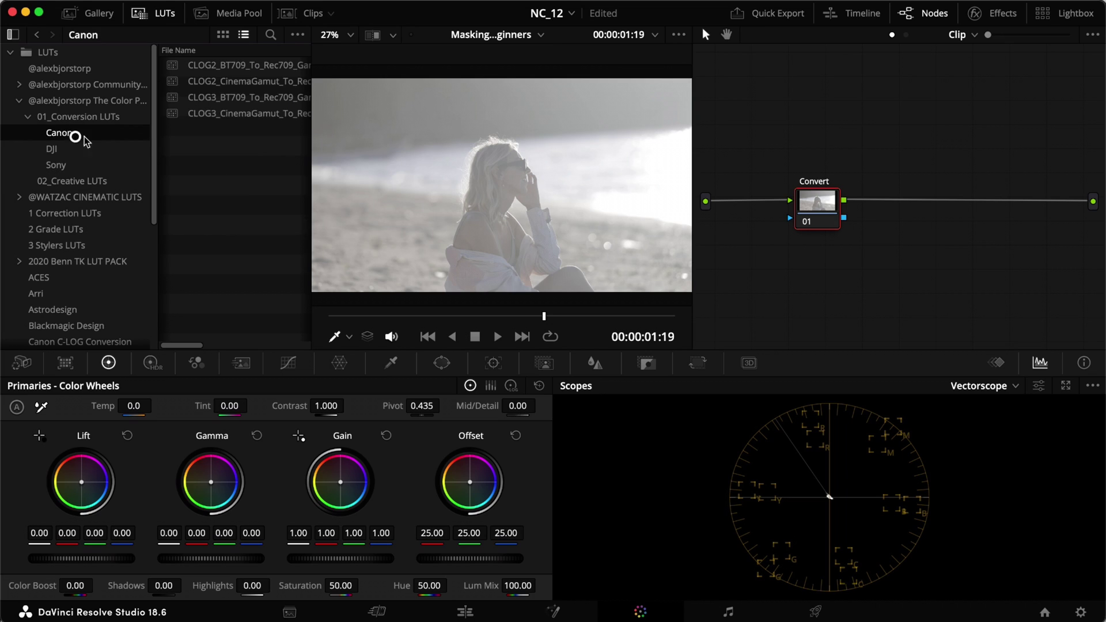
double_click(203, 113)
Add two new nodes ahead of Convert and arrange them in the main row
drag(836, 221, 1055, 222)
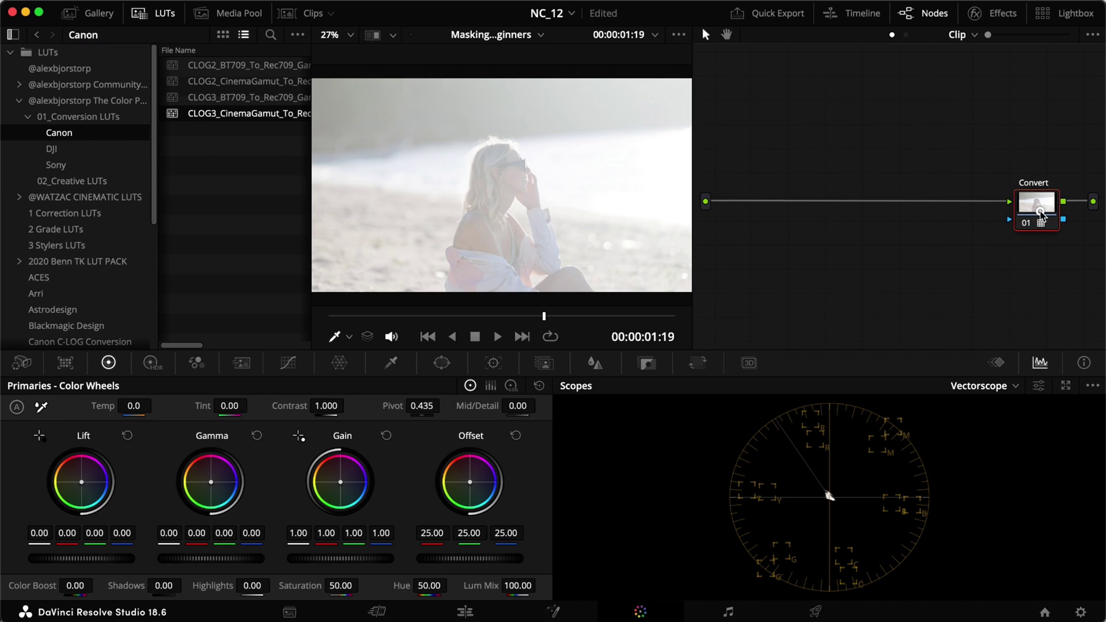
key(shift+s)
drag(1035, 266, 963, 217)
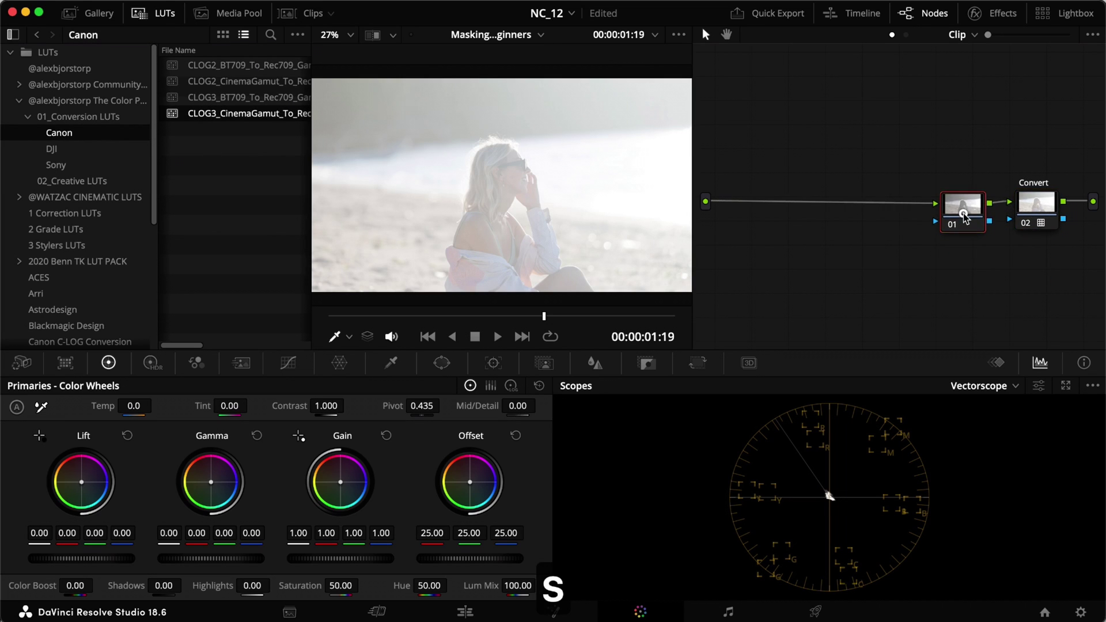
right_click(963, 217)
mouse_move(1013, 295)
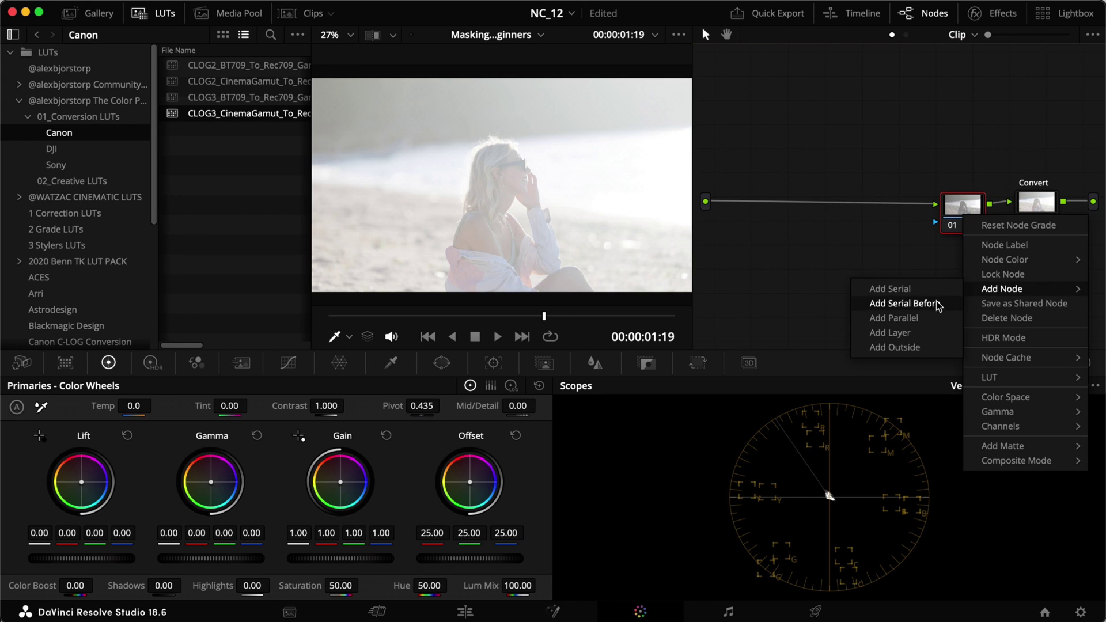
click(898, 302)
drag(958, 270, 795, 207)
Add another serial node and label the nodes LUT and Exposure
key(alt+s)
click(962, 206)
text(r)
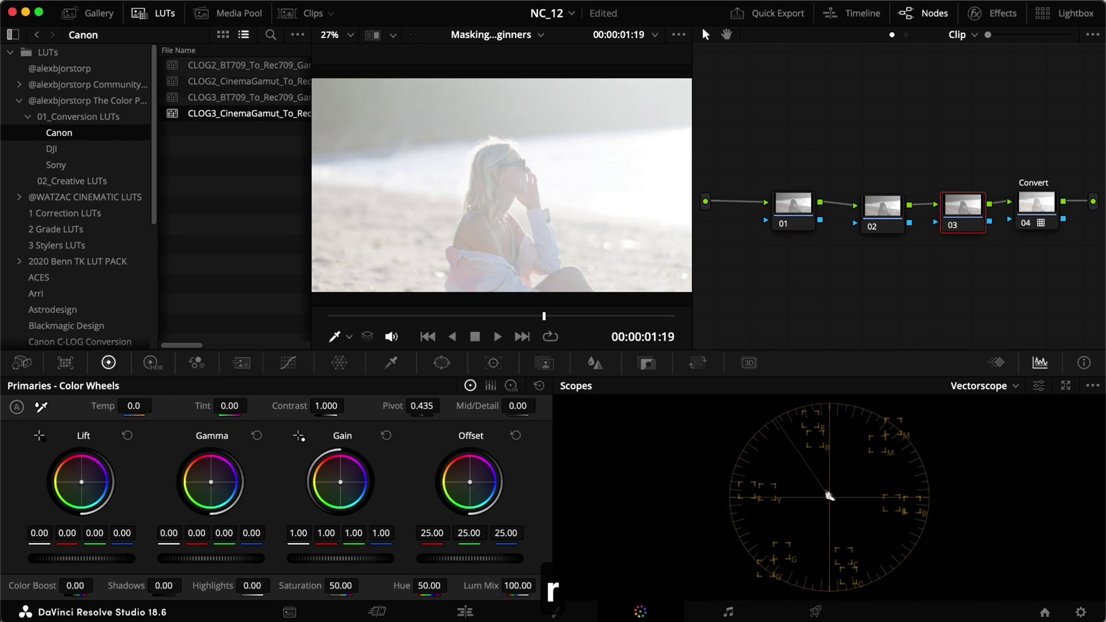
text(LUT)
key(Return)
click(883, 207)
key(r)
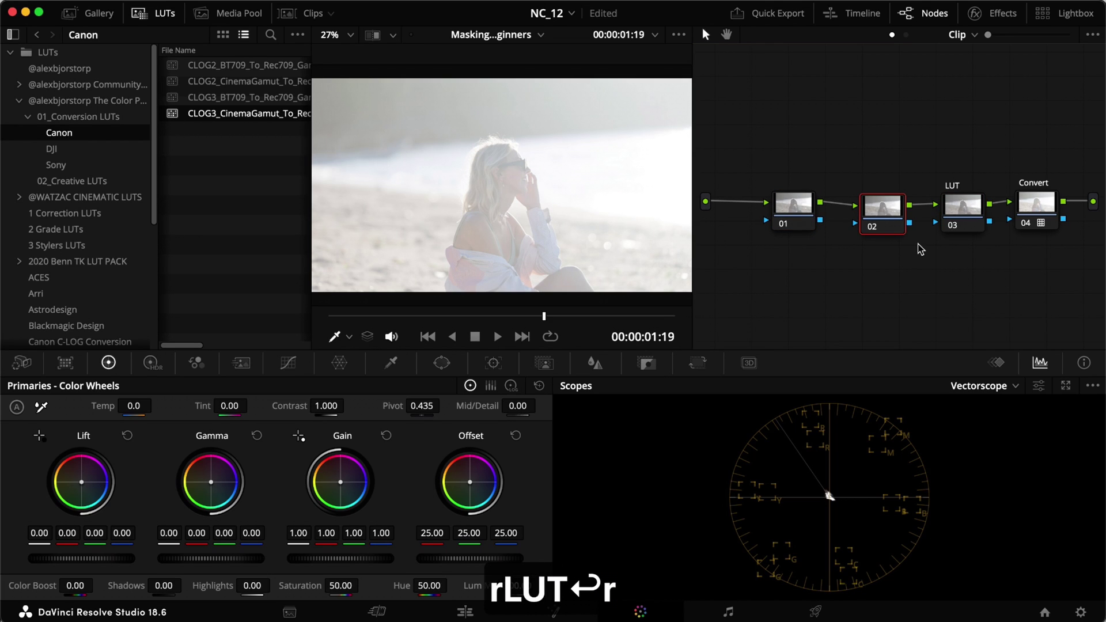
text(Exposure)
key(Return)
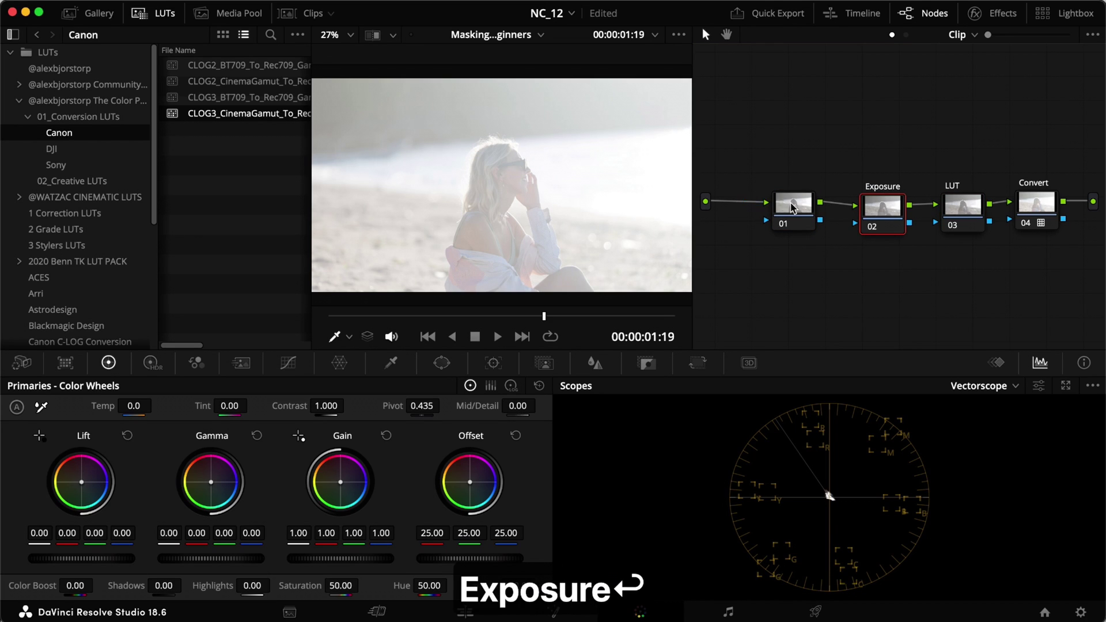
Delete the extra first node and add a node labelled Mask after LUT
click(792, 208)
key(BackSpace)
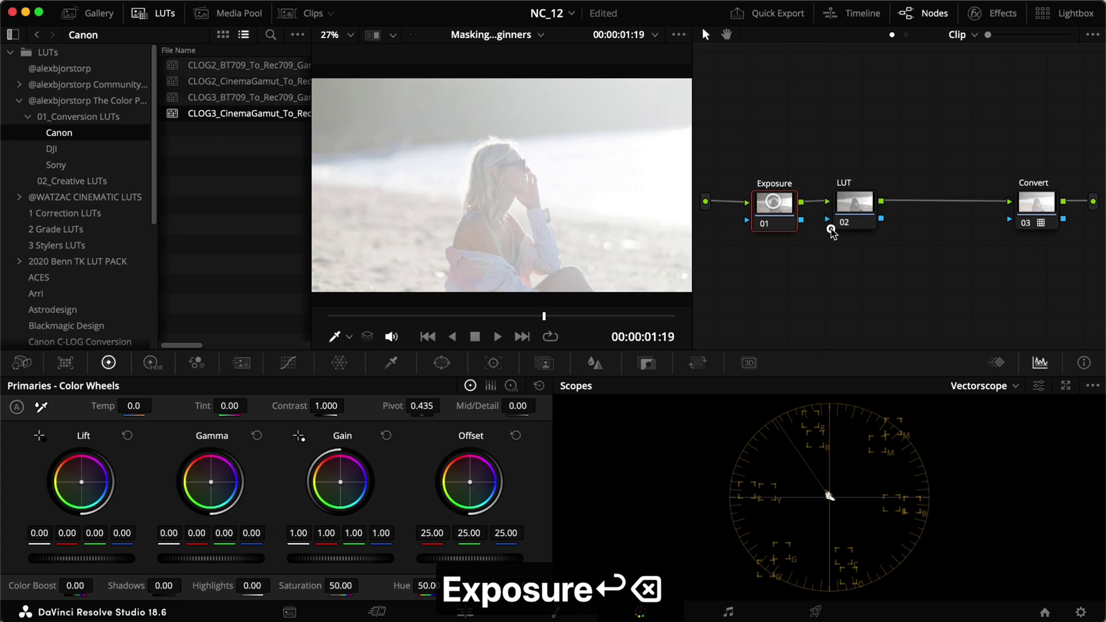
click(858, 216)
key(alt+s)
text(rMask)
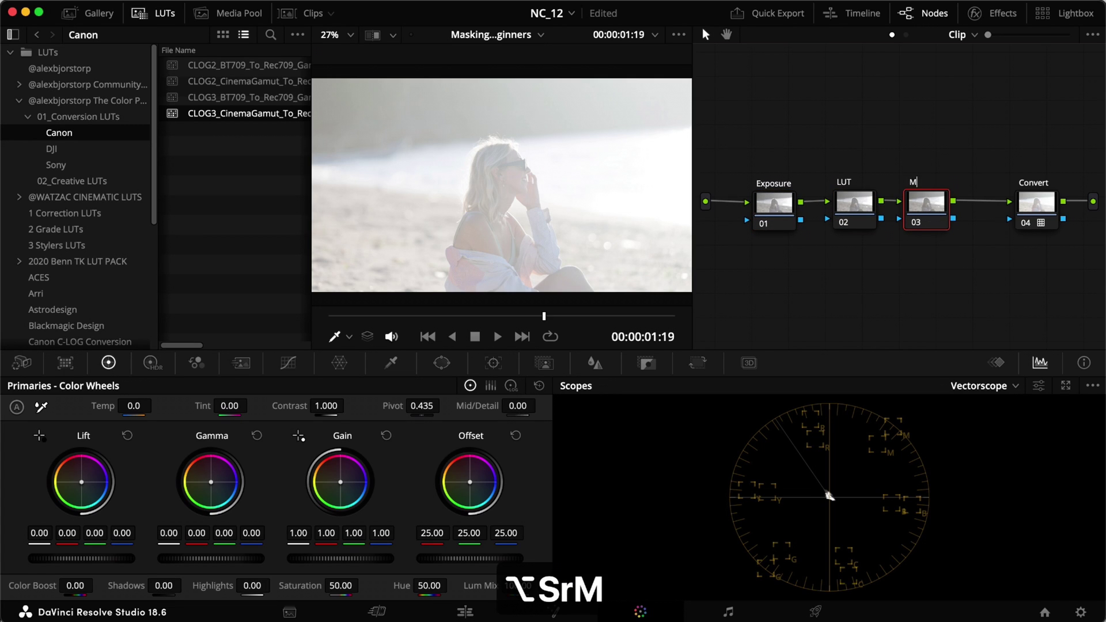
key(Return)
click(856, 205)
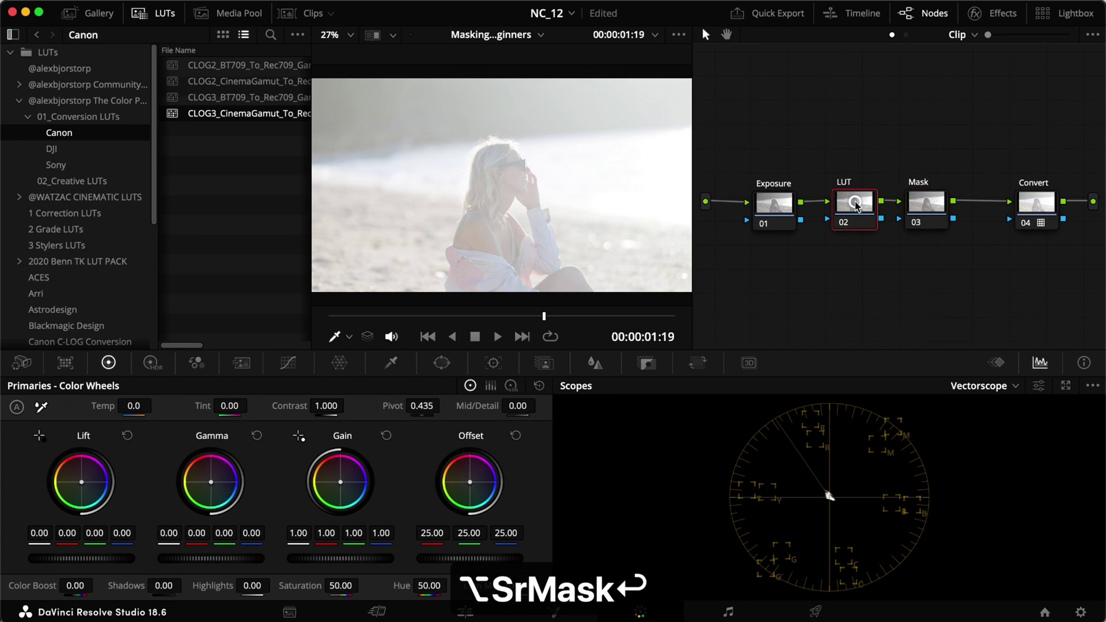
click(92, 180)
Apply the SunnyDiffusion_V1 look to the LUT node and switch the scope to Waveform
double_click(194, 233)
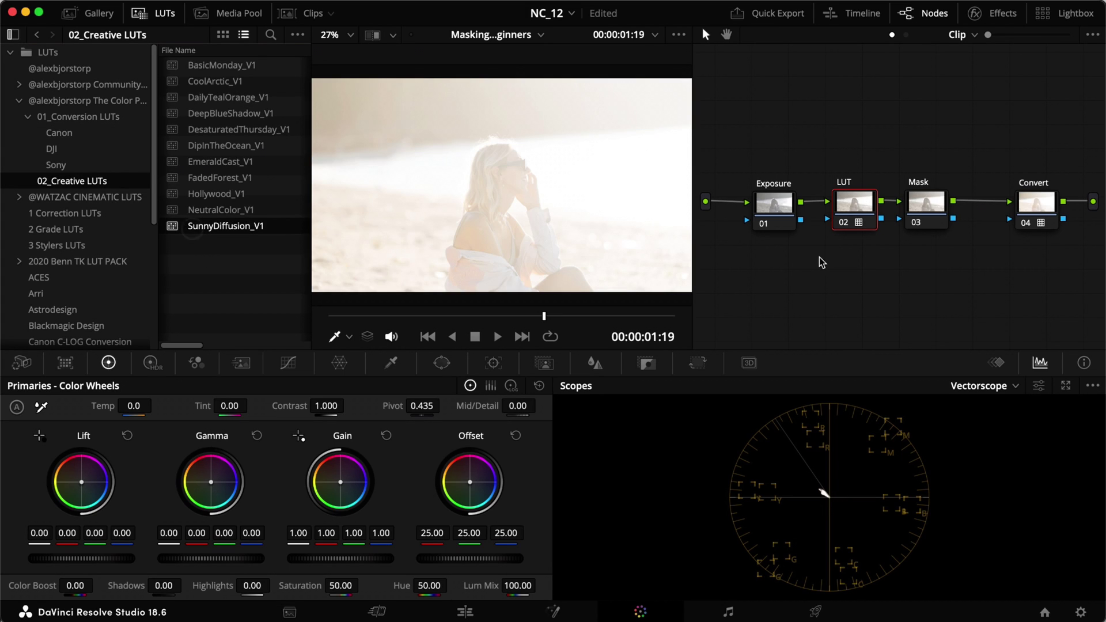
click(983, 386)
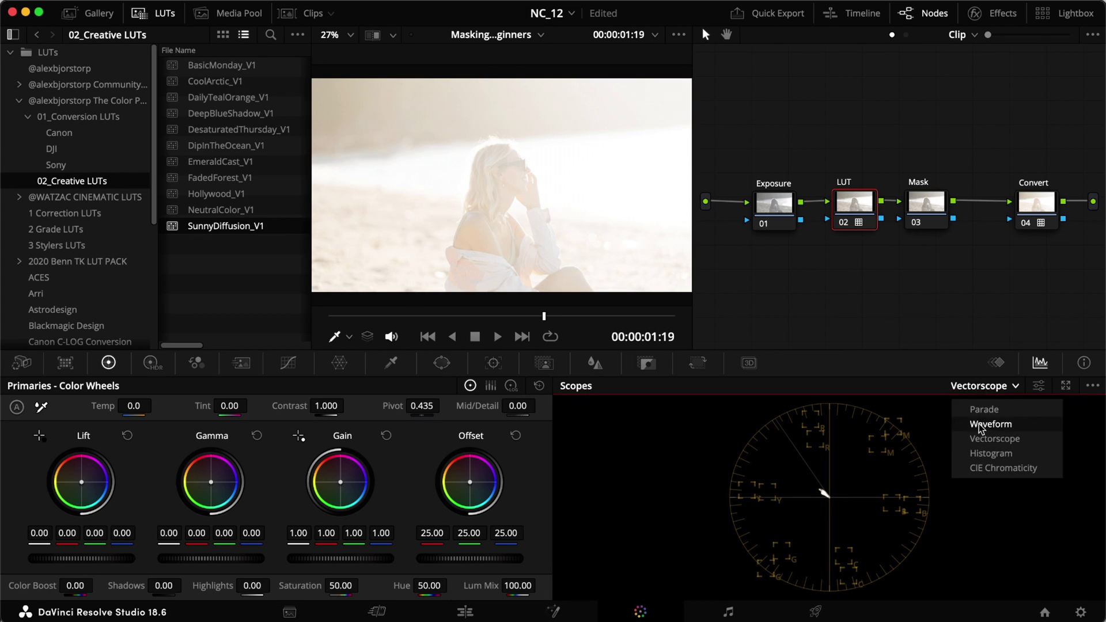
click(982, 422)
On the Exposure node, set Lift to -0.09, Offset to 3.00 and Gamma to 0.02
click(775, 209)
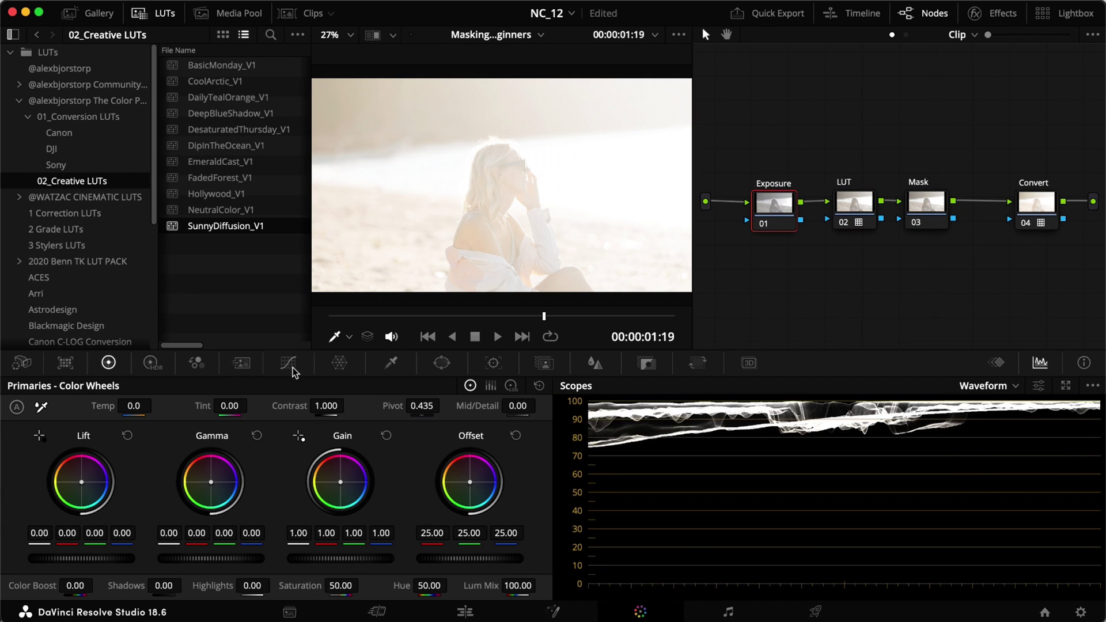
drag(39, 532, 28, 533)
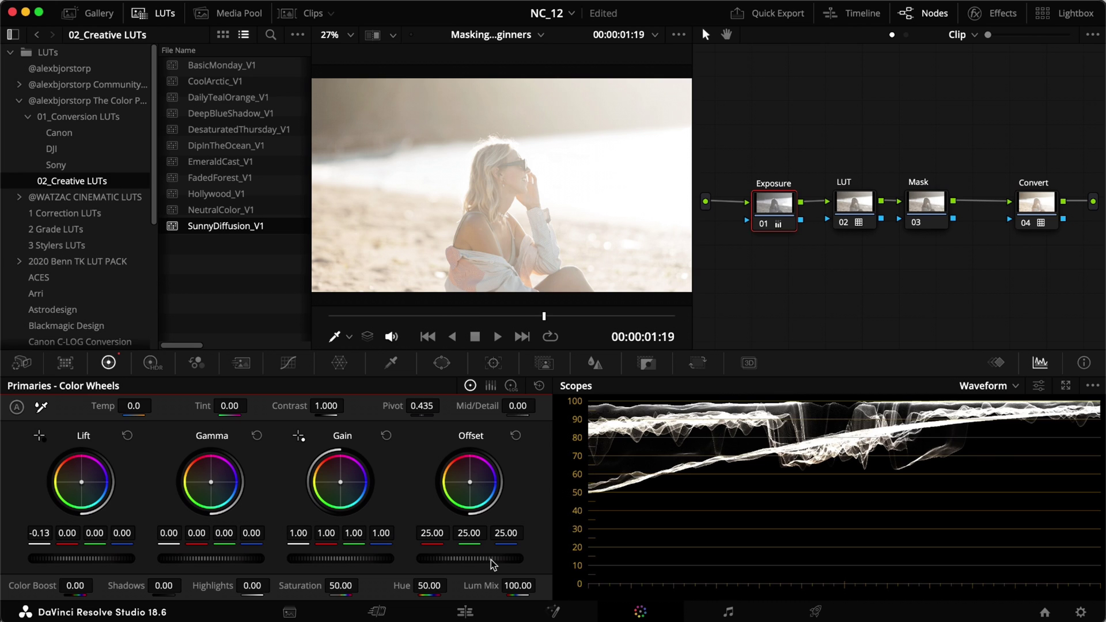
drag(495, 558, 448, 559)
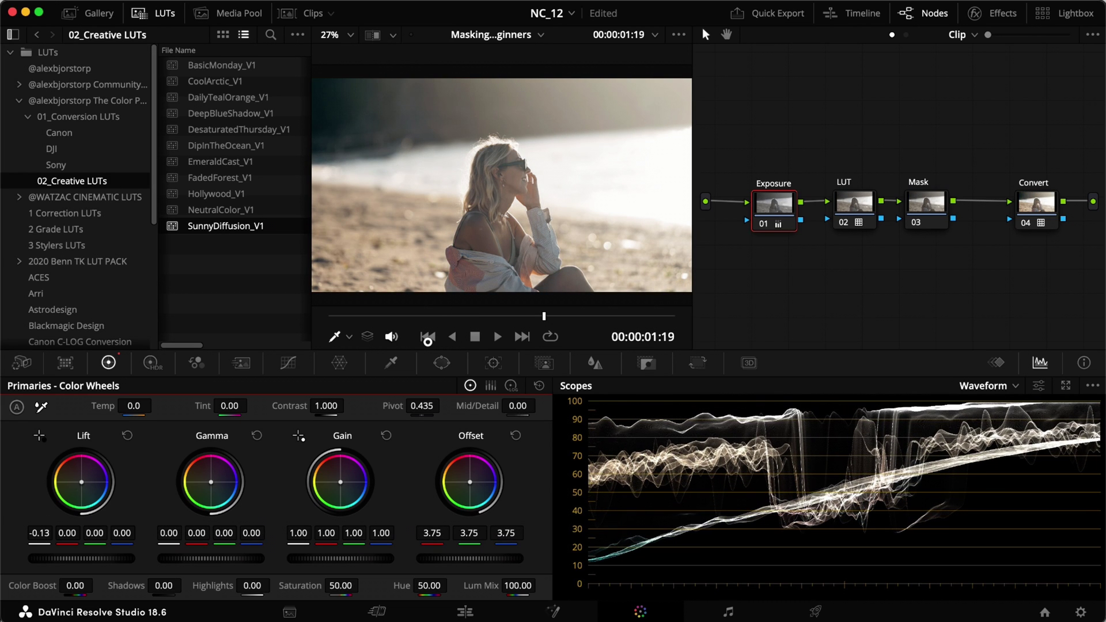
drag(464, 559, 432, 559)
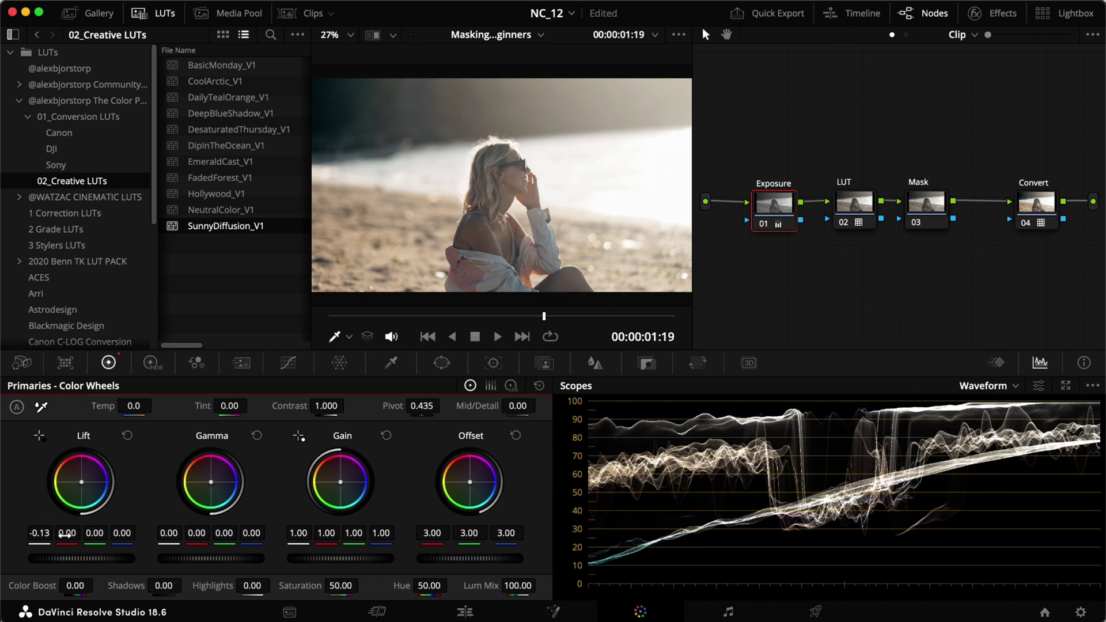
drag(38, 534, 69, 533)
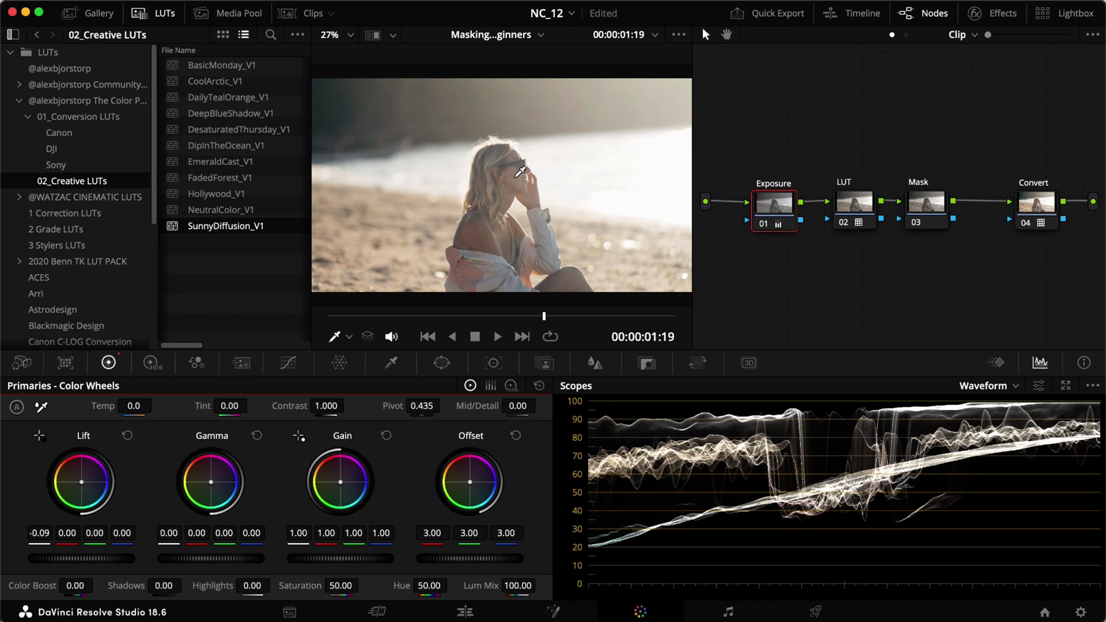
drag(39, 536, 45, 537)
drag(180, 532, 213, 530)
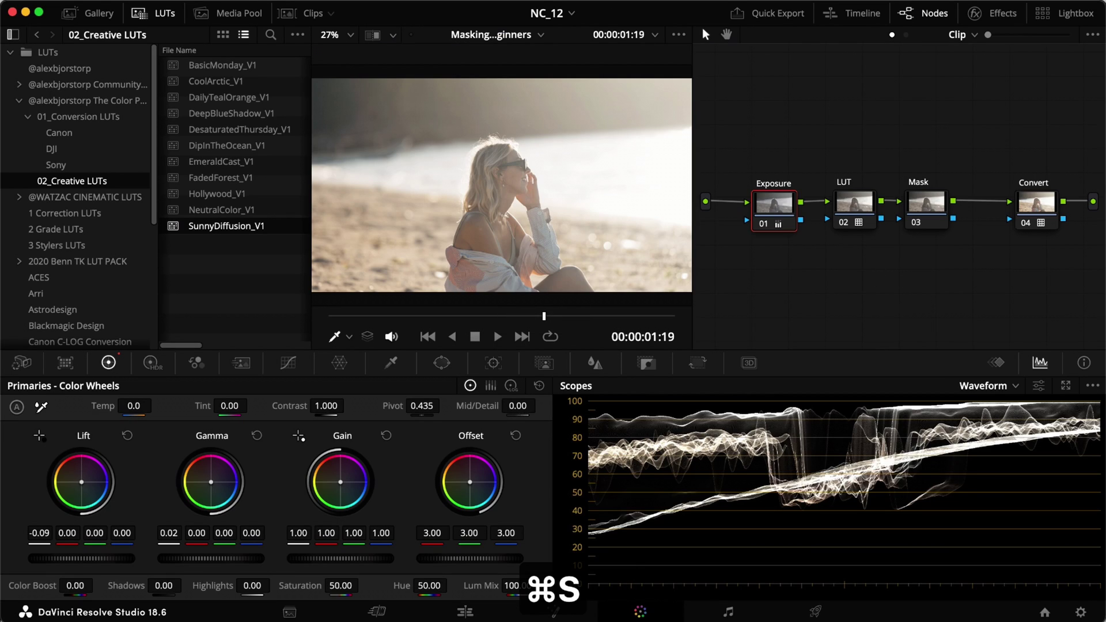
Hide the LUT browser, widen the node graph, and even out the nodes with Cleanup Node Graph
key(super+shift+l)
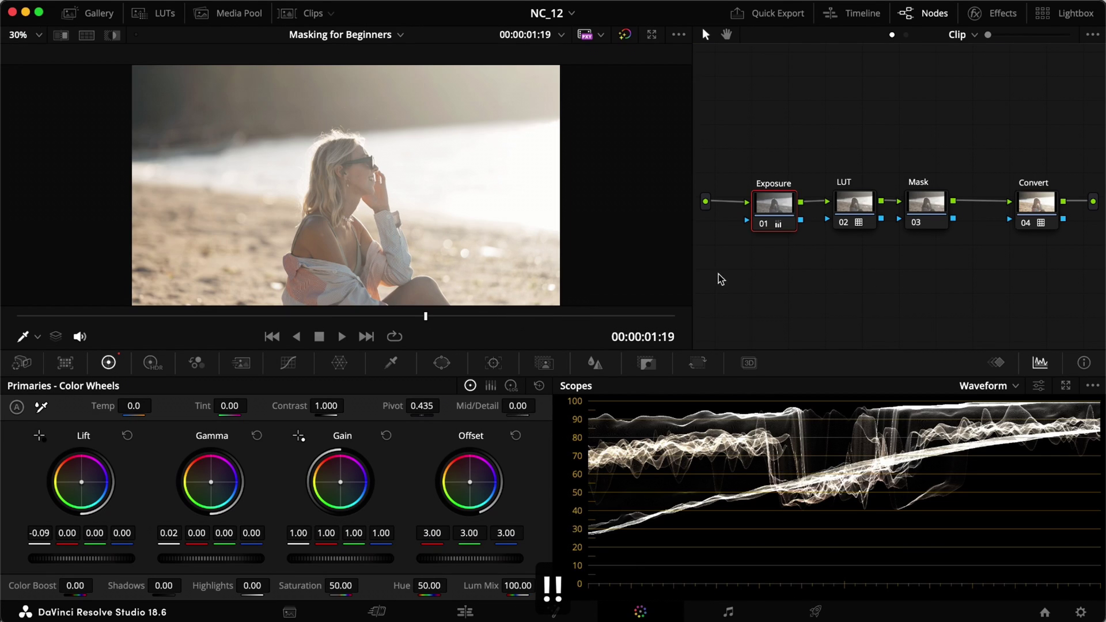
drag(694, 271, 535, 266)
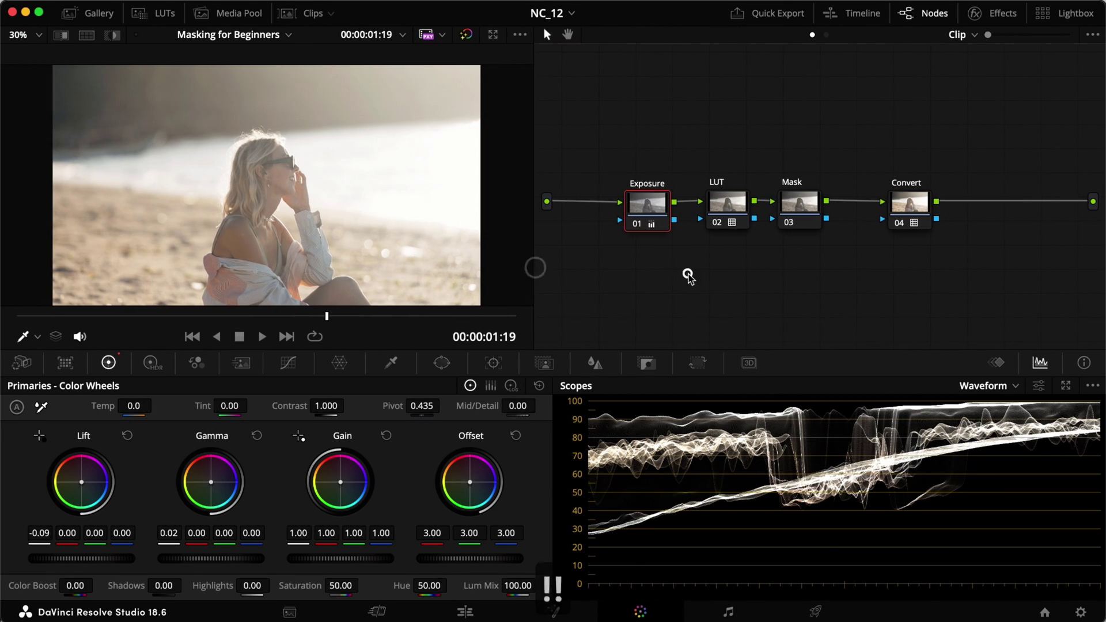
click(644, 210)
drag(644, 211, 637, 210)
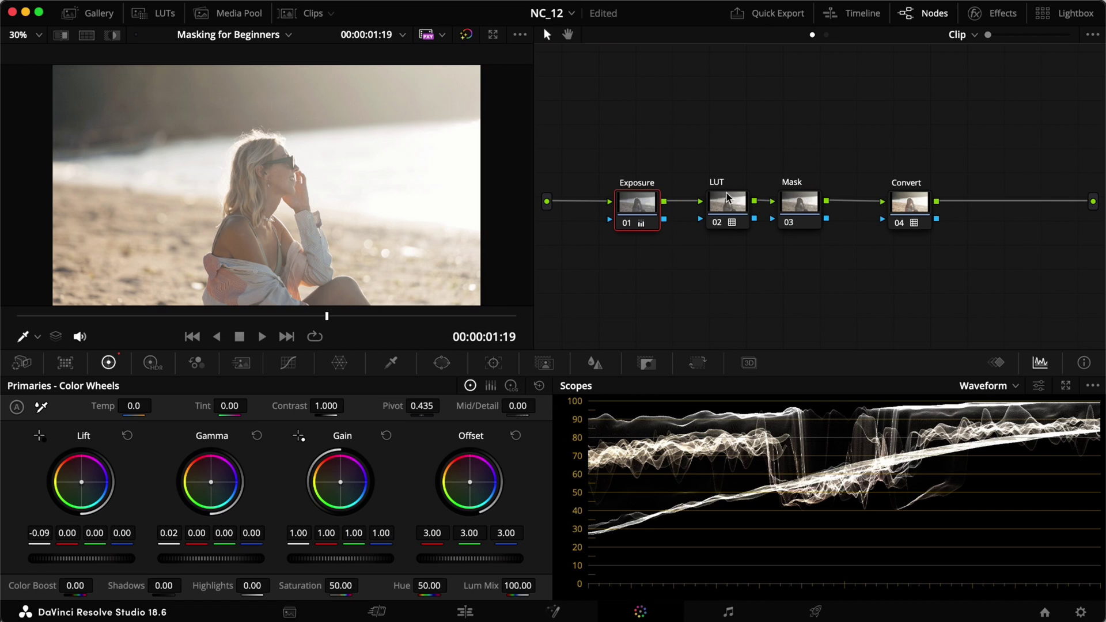
click(799, 211)
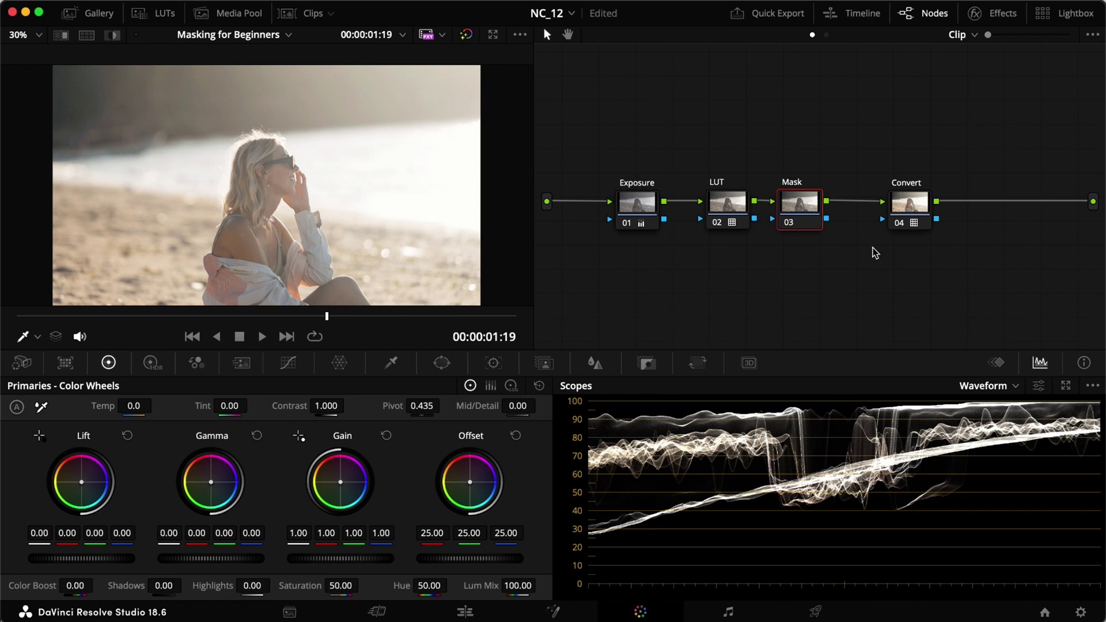
right_click(858, 262)
click(900, 425)
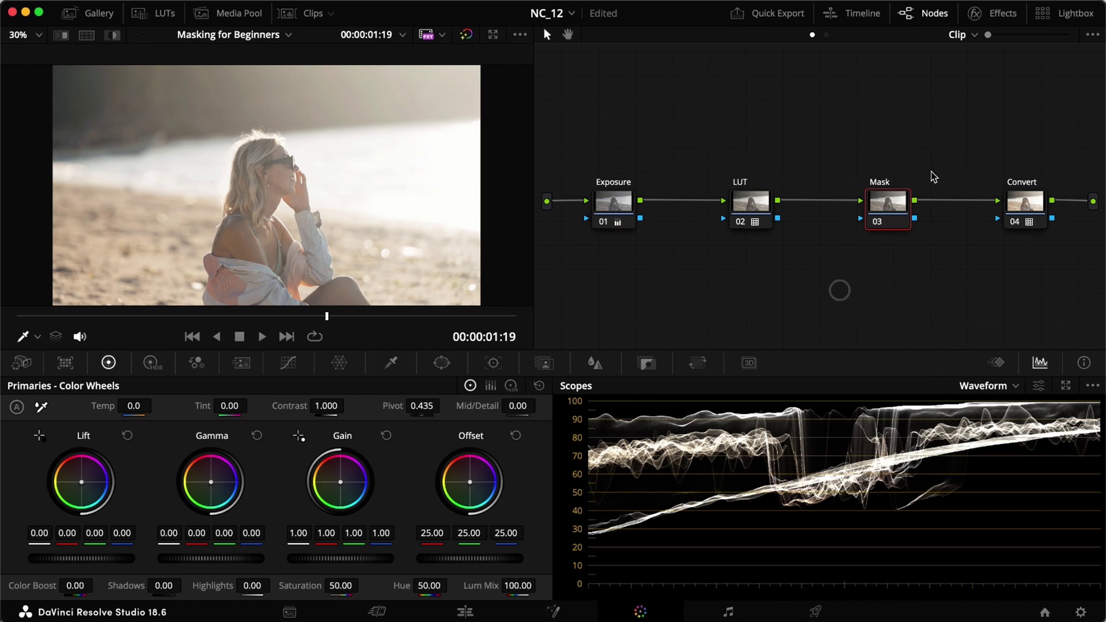
click(442, 364)
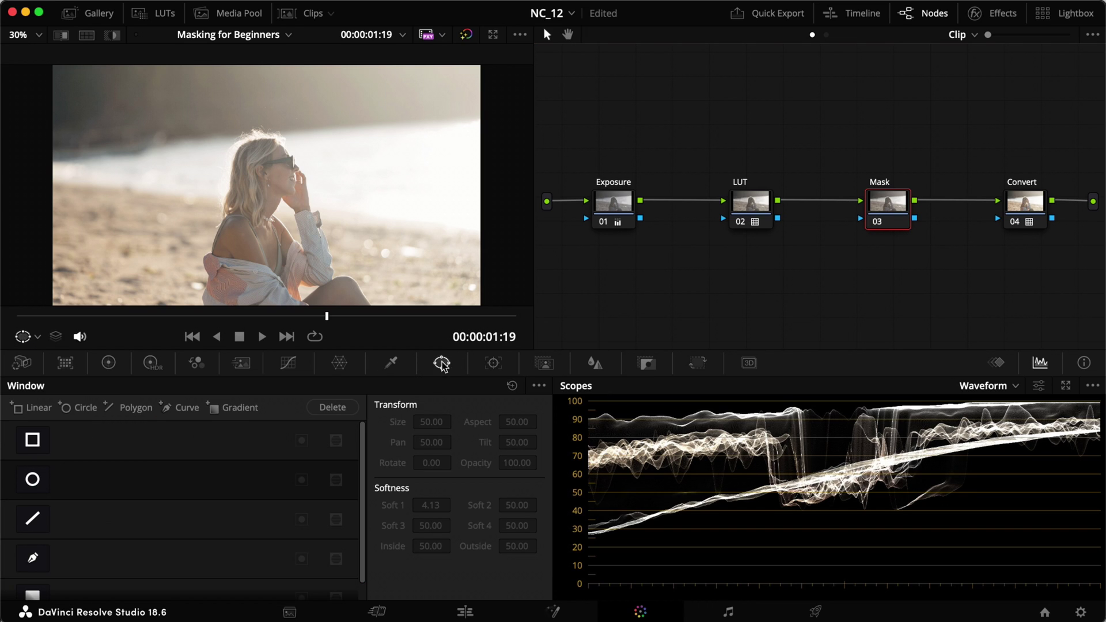
Add a Circle window on the Mask node and shape it into a tall oval around the woman
click(33, 480)
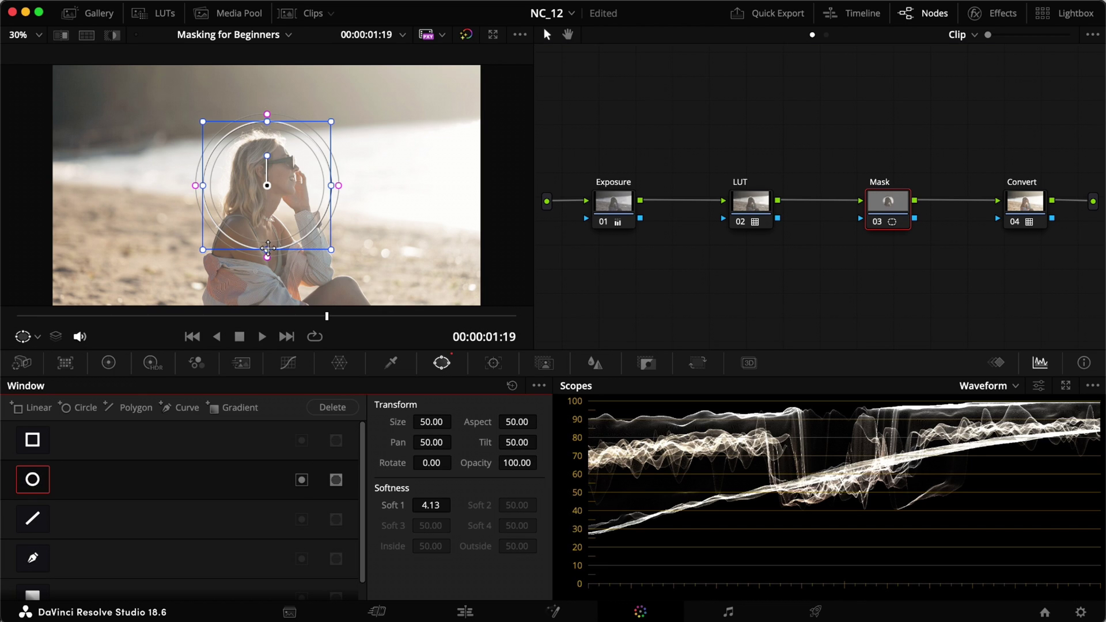
drag(268, 248, 268, 297)
drag(280, 229, 280, 260)
drag(329, 216, 420, 211)
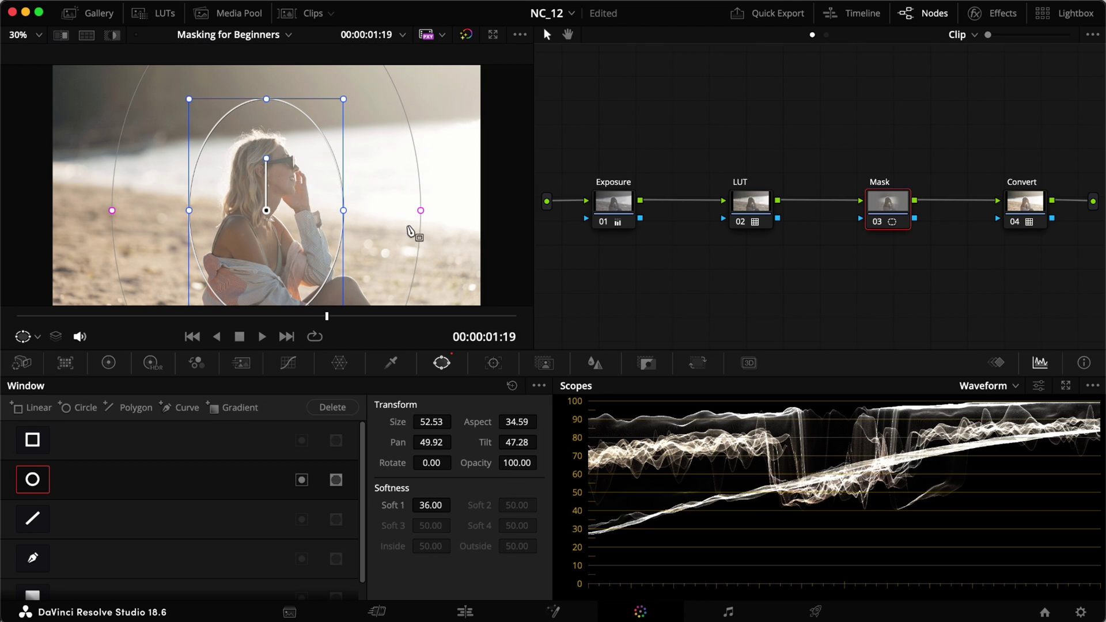
Set the oval window's Soft 1 to 50, checking it with the highlight preview
key(shift+h)
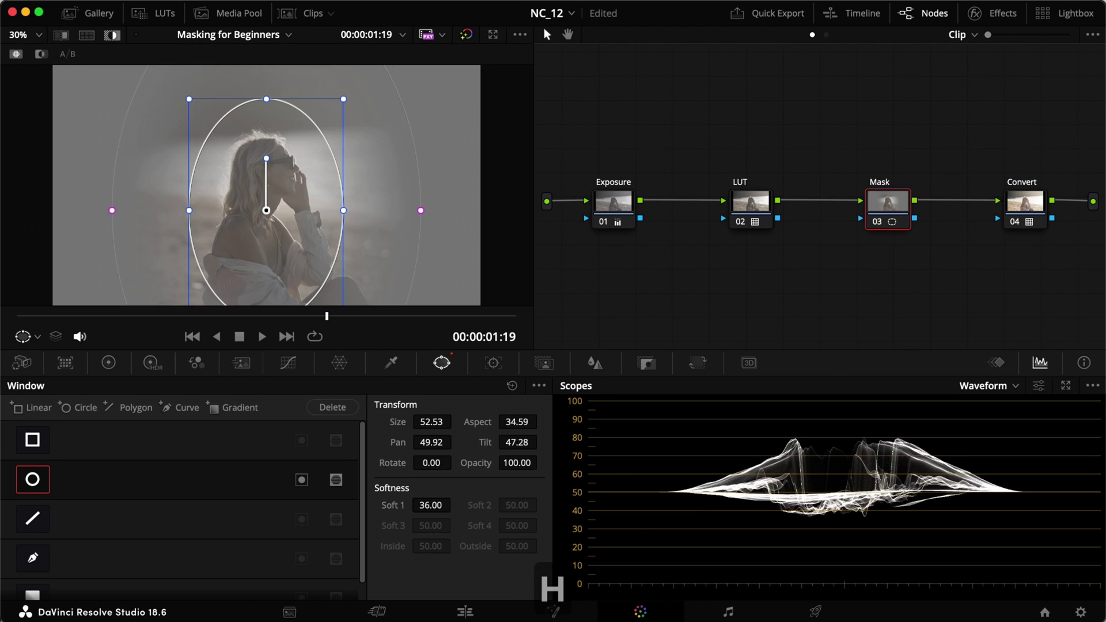
click(431, 505)
text(50)
key(Return)
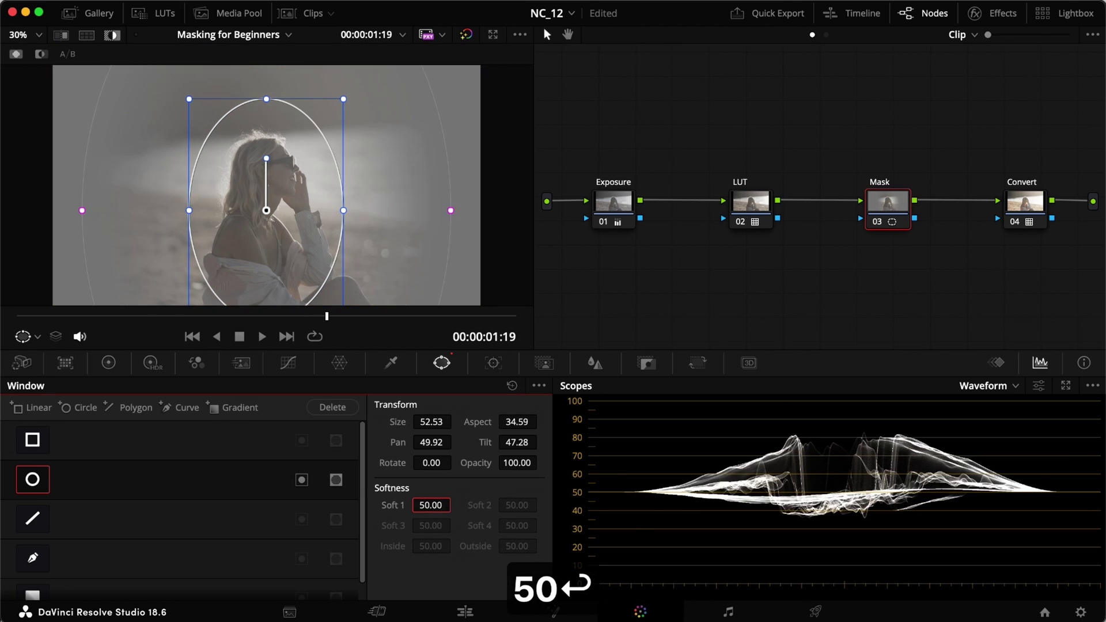
key(shift+h)
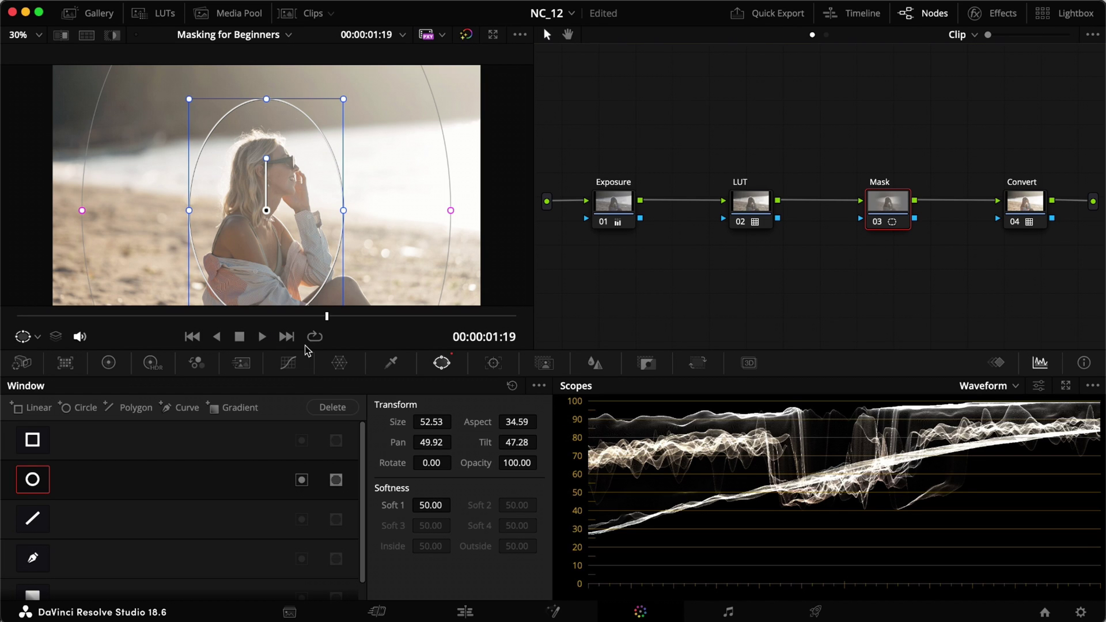
click(288, 362)
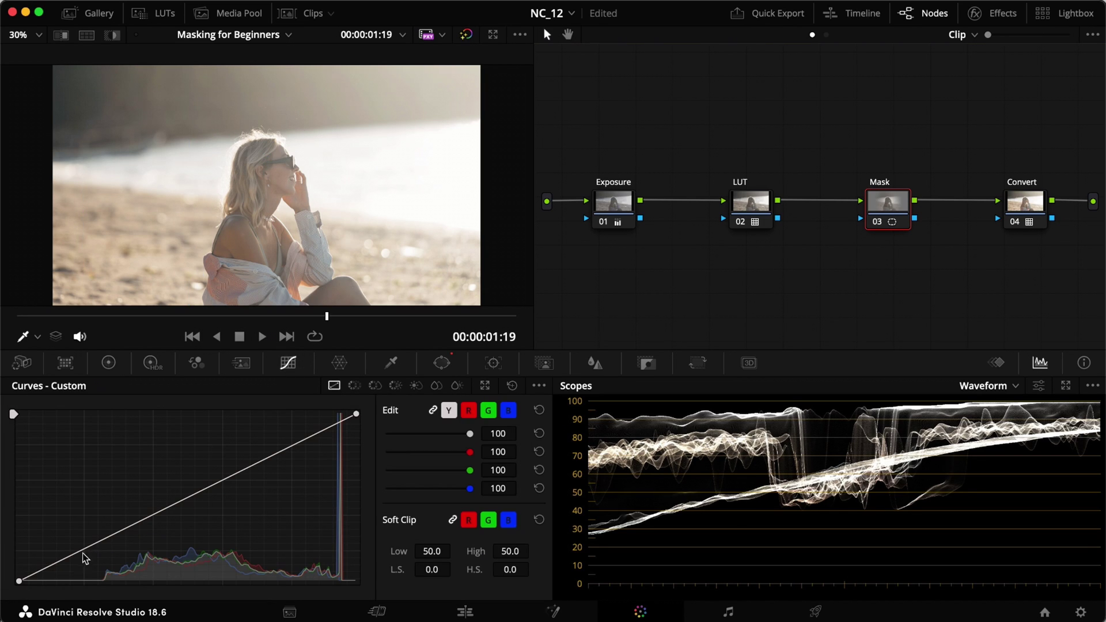
Form an S-curve in Custom Curves by lowering a shadow point and raising a highlight point
drag(84, 554, 85, 555)
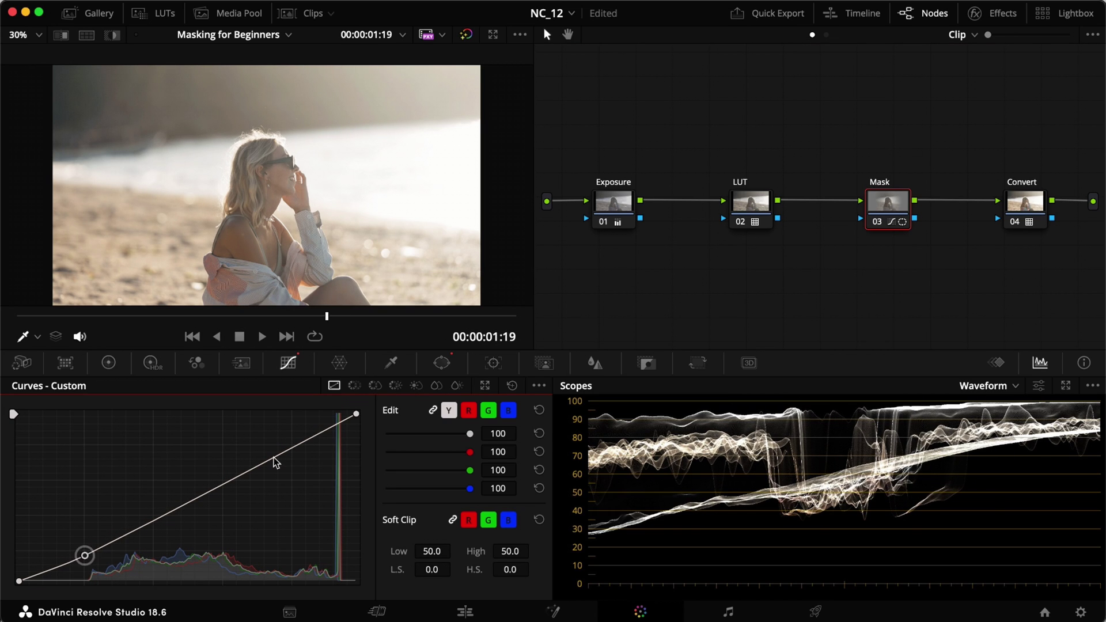
drag(292, 448, 293, 437)
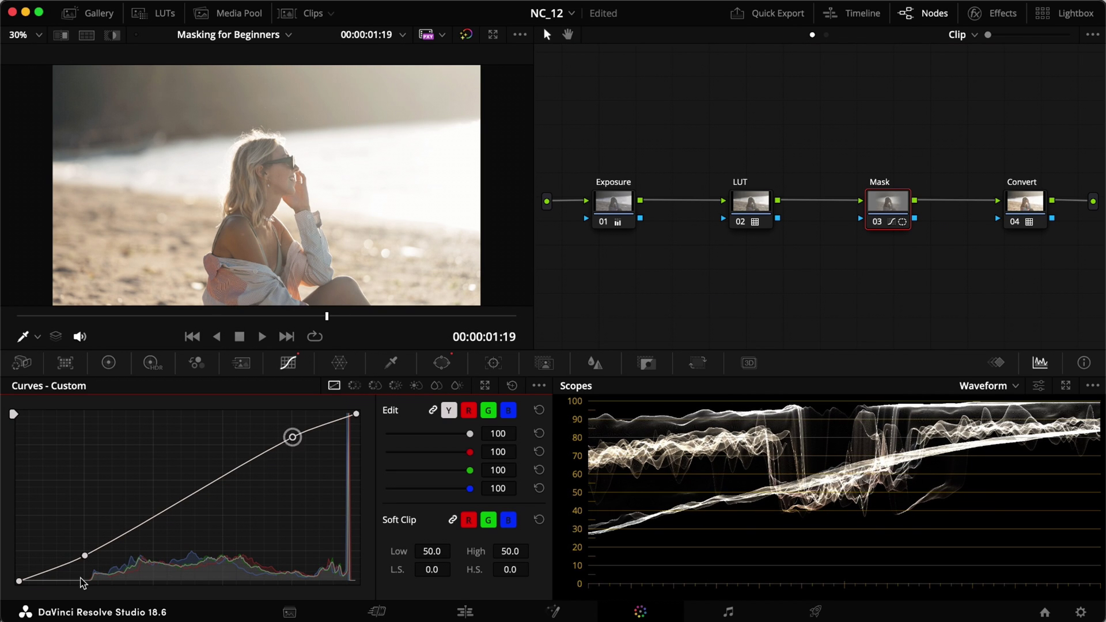
drag(83, 557, 85, 562)
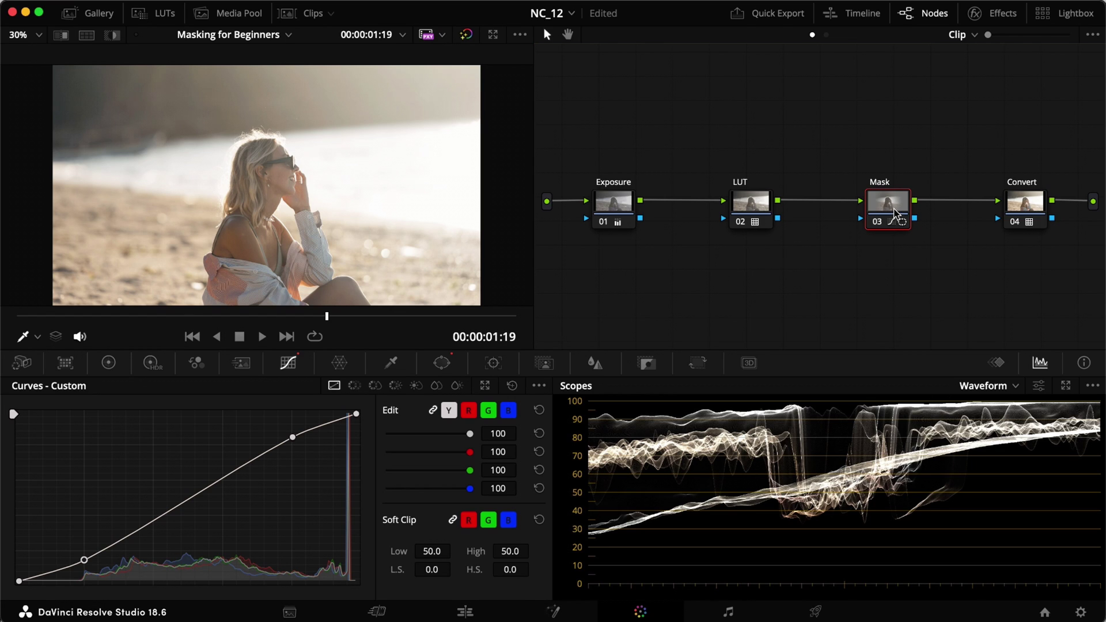
Add two parallel nodes beside the Mask node and arrange them in the graph
drag(886, 213, 846, 212)
right_click(846, 212)
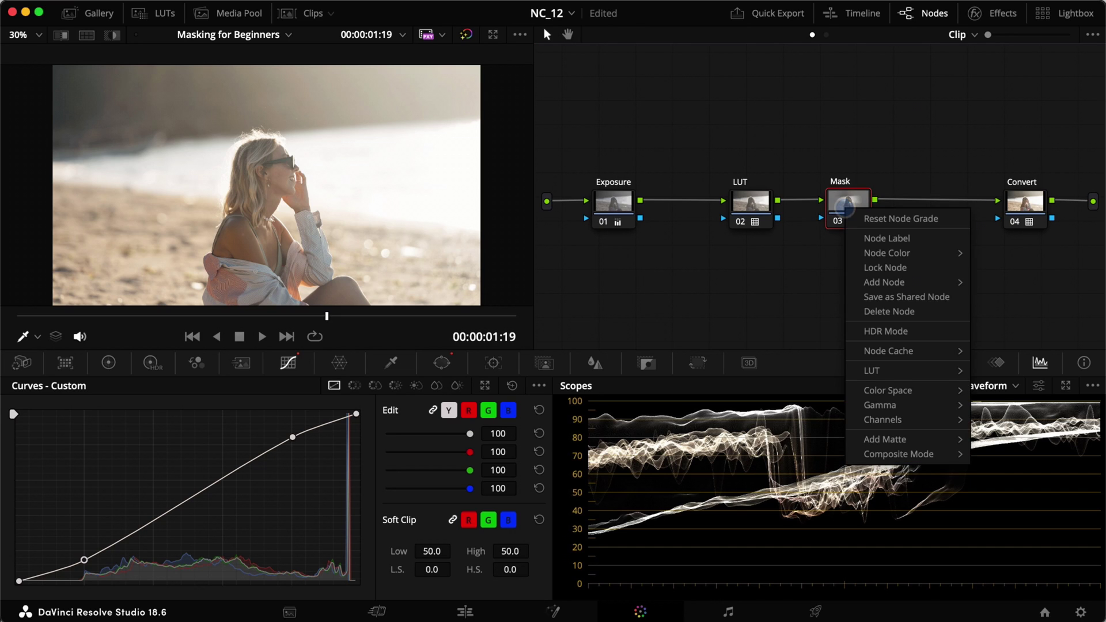
mouse_move(890, 280)
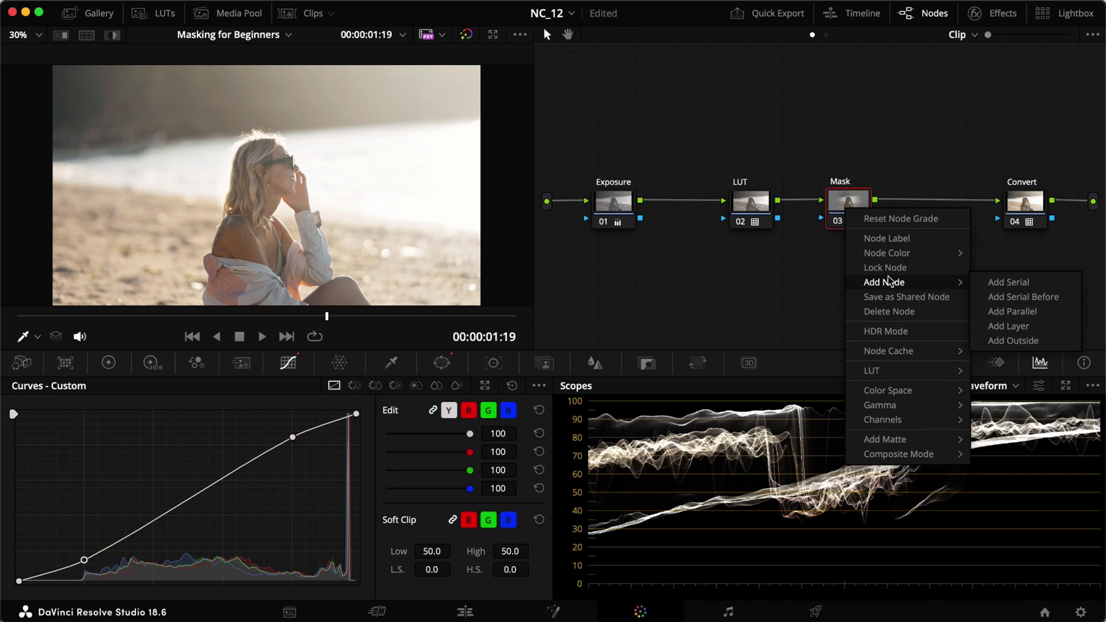
click(1012, 311)
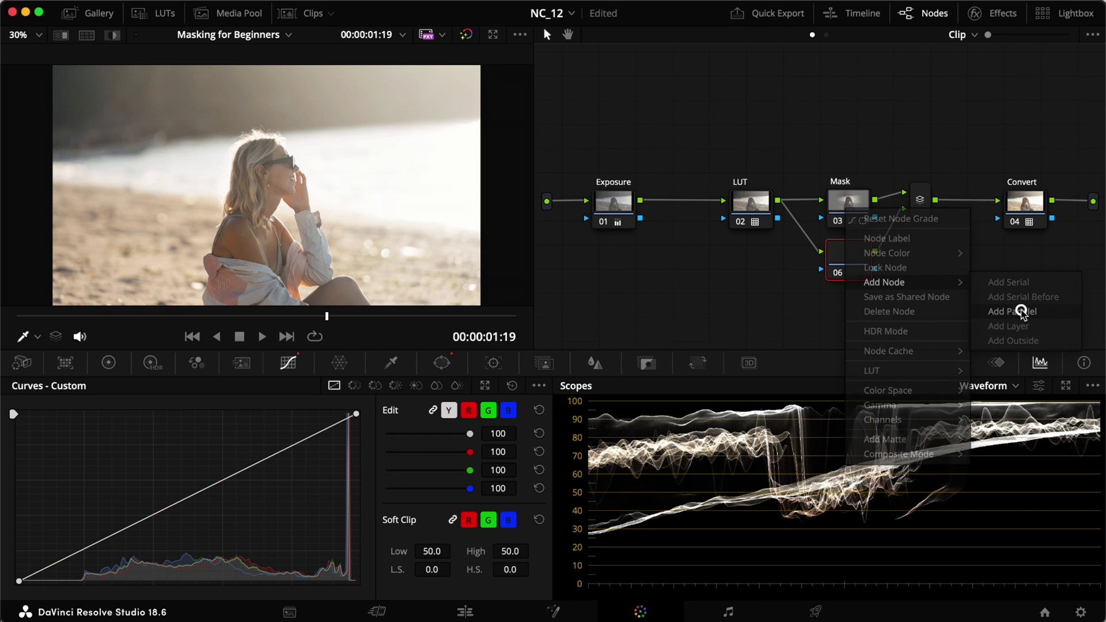
drag(849, 259, 849, 275)
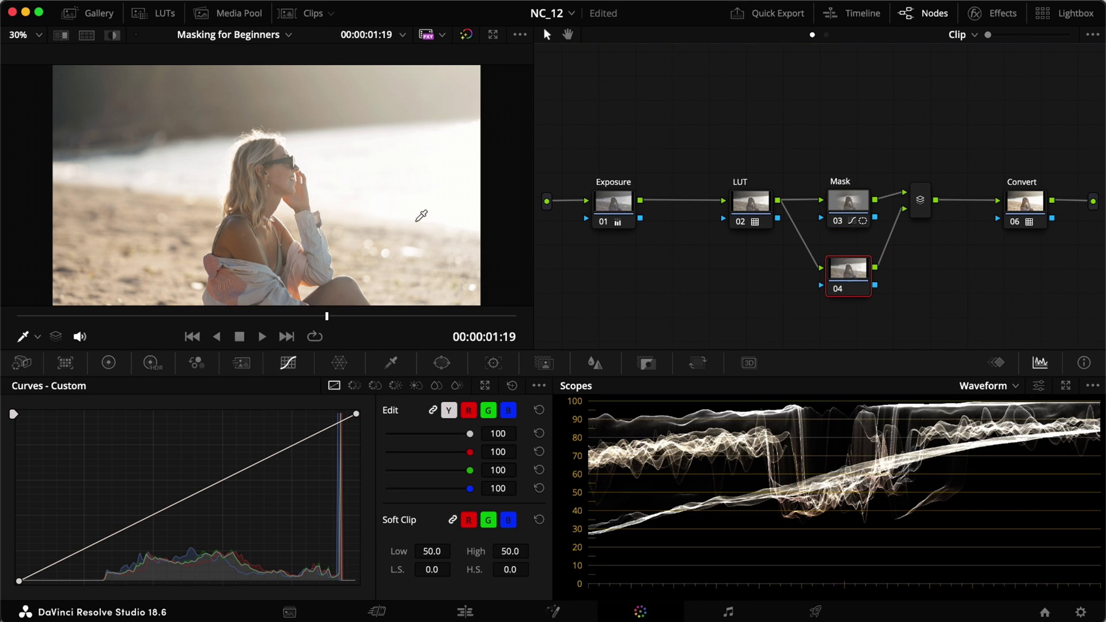
right_click(846, 271)
mouse_move(882, 339)
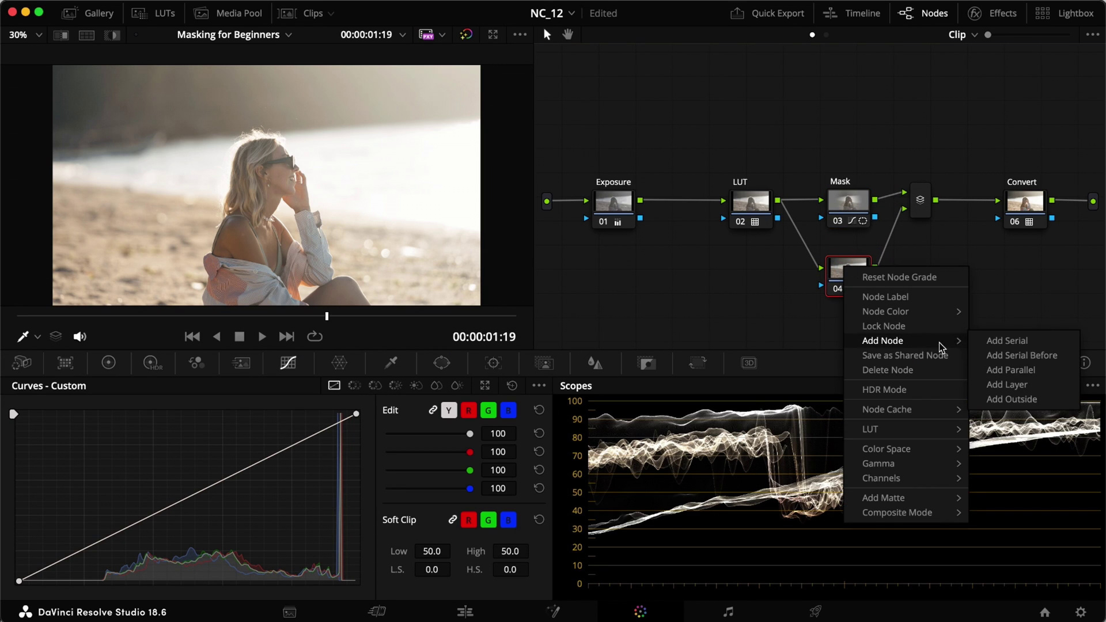
click(1004, 371)
drag(847, 281, 846, 271)
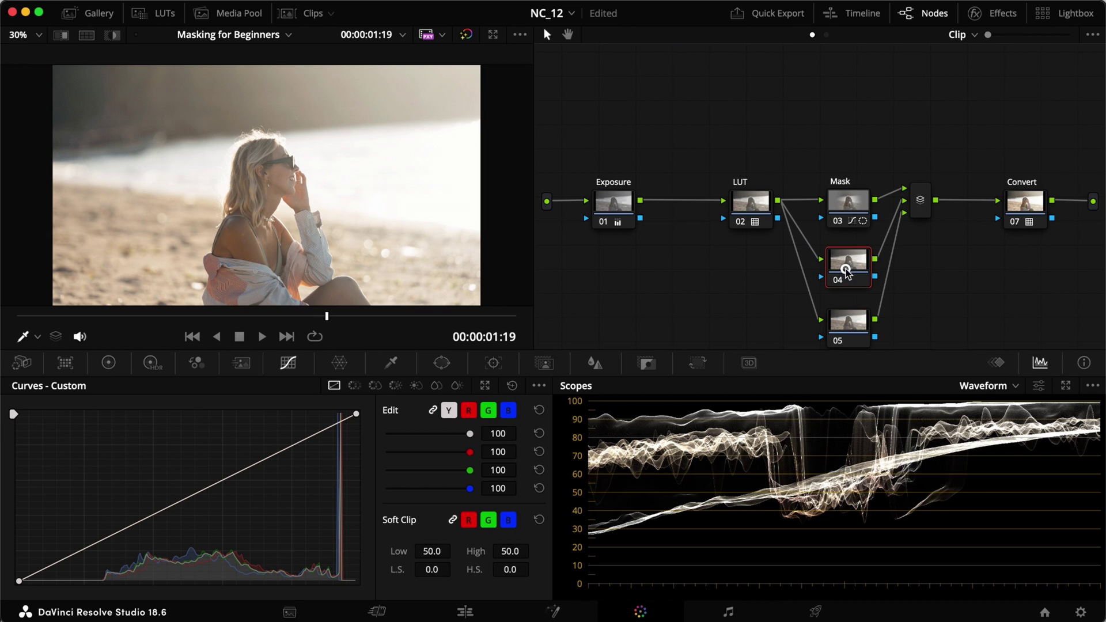
Label the parallel nodes Highlights and Shadows, then select Highlights
double_click(846, 271)
text(High)
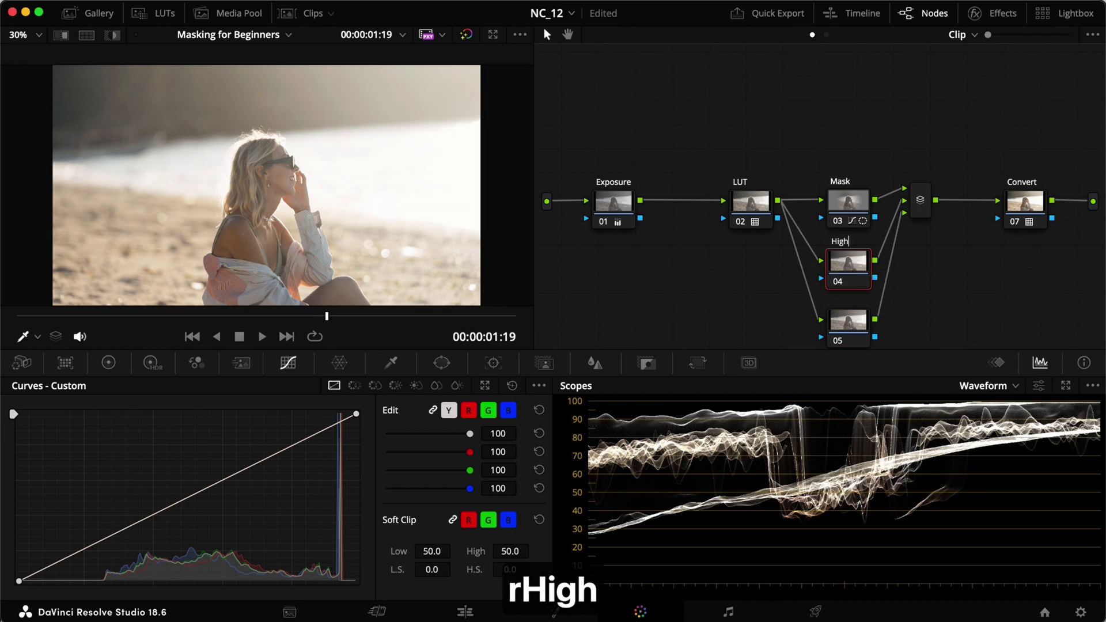
text(lights)
key(Return)
text(rShadows)
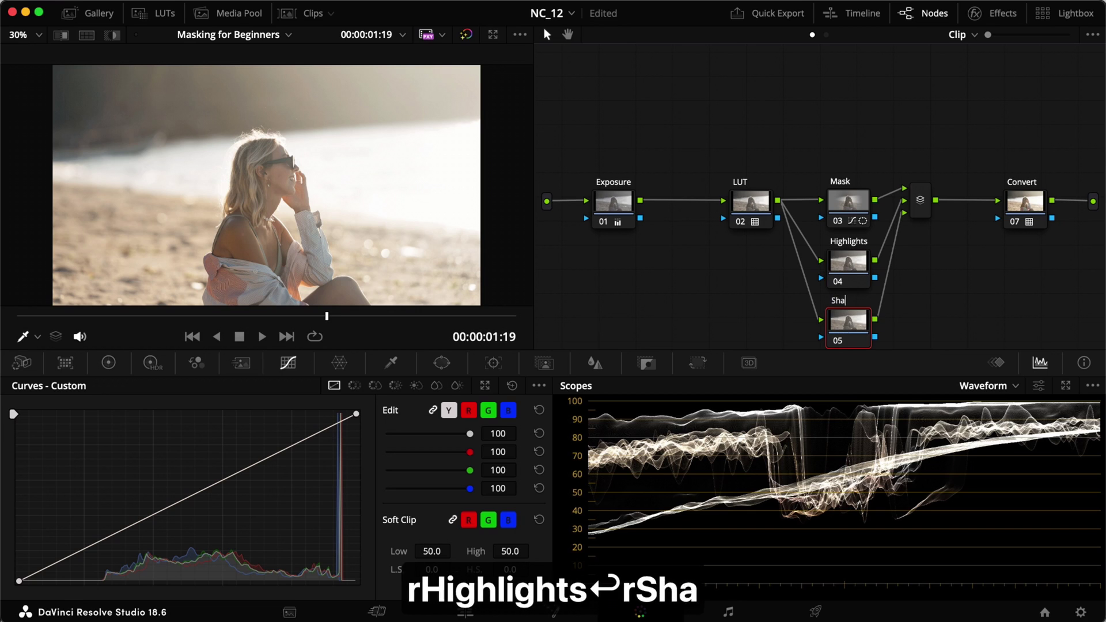
key(Return)
click(847, 262)
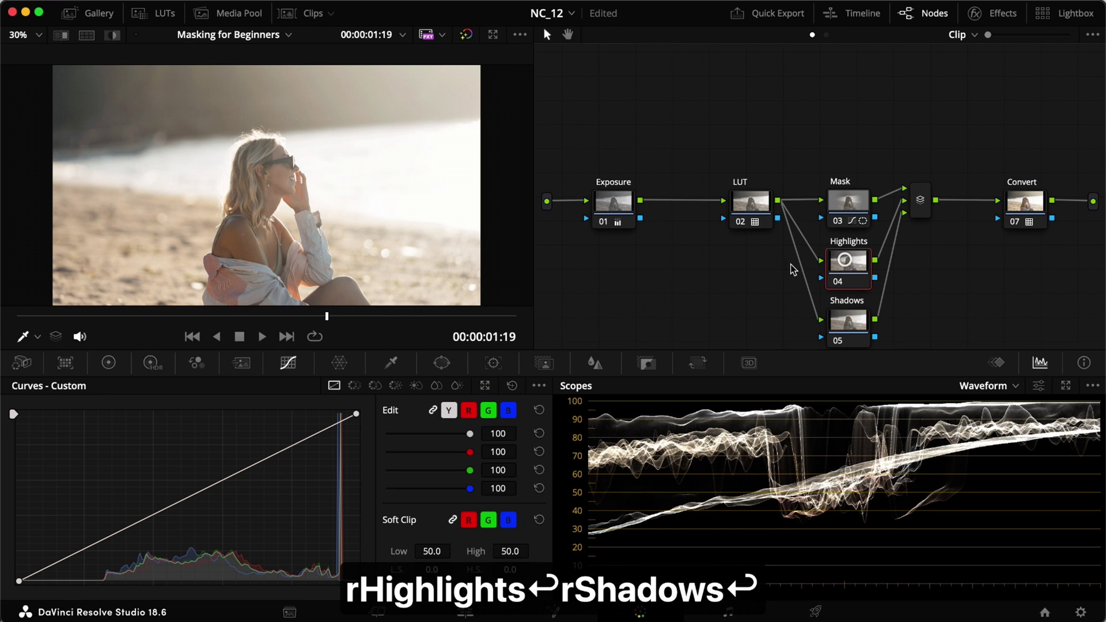
click(438, 362)
Add a Circle window with Soft 1 of 100 over the bright upper-right background on Highlights
click(33, 479)
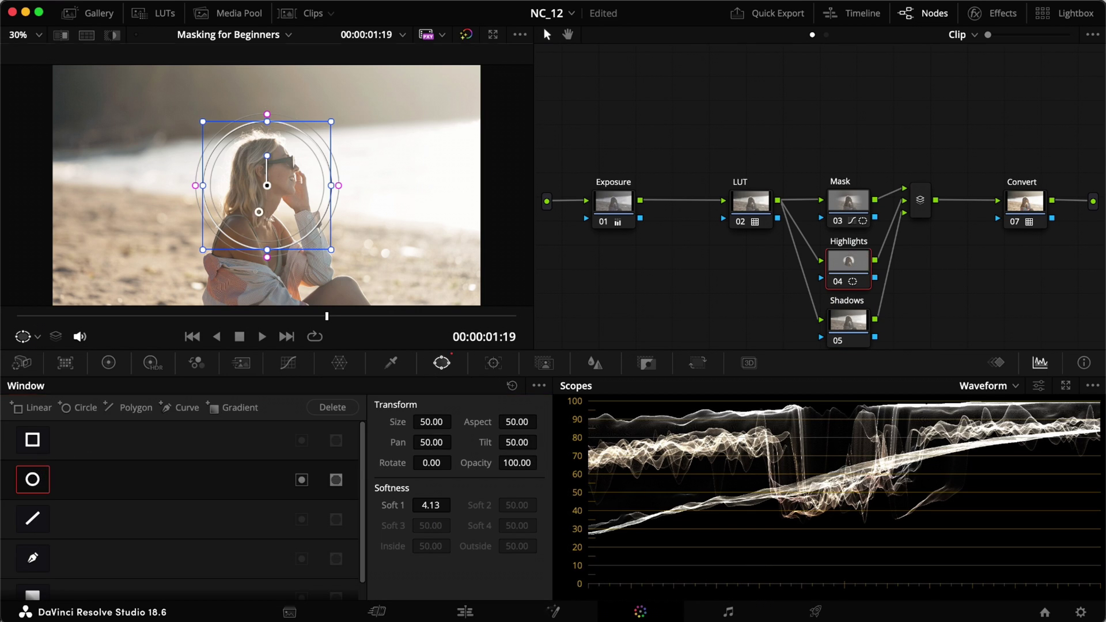
drag(260, 212, 440, 124)
scroll(439, 123, down, 2)
drag(357, 150, 372, 215)
click(431, 505)
text(100)
key(Return)
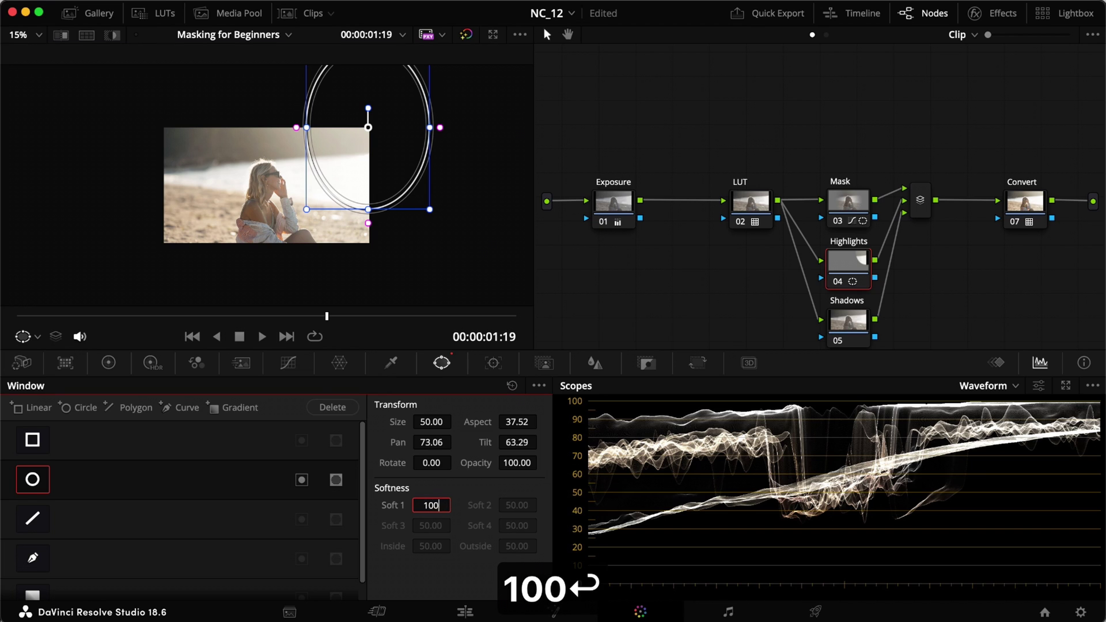
key(shift+h)
scroll(195, 117, up, 3)
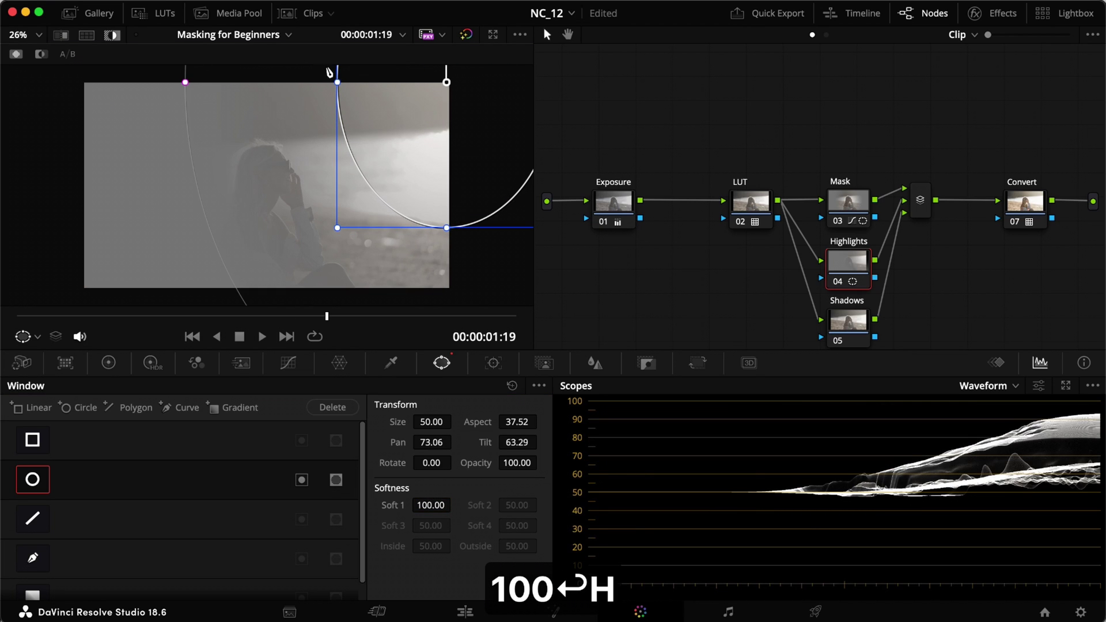
drag(337, 83, 313, 83)
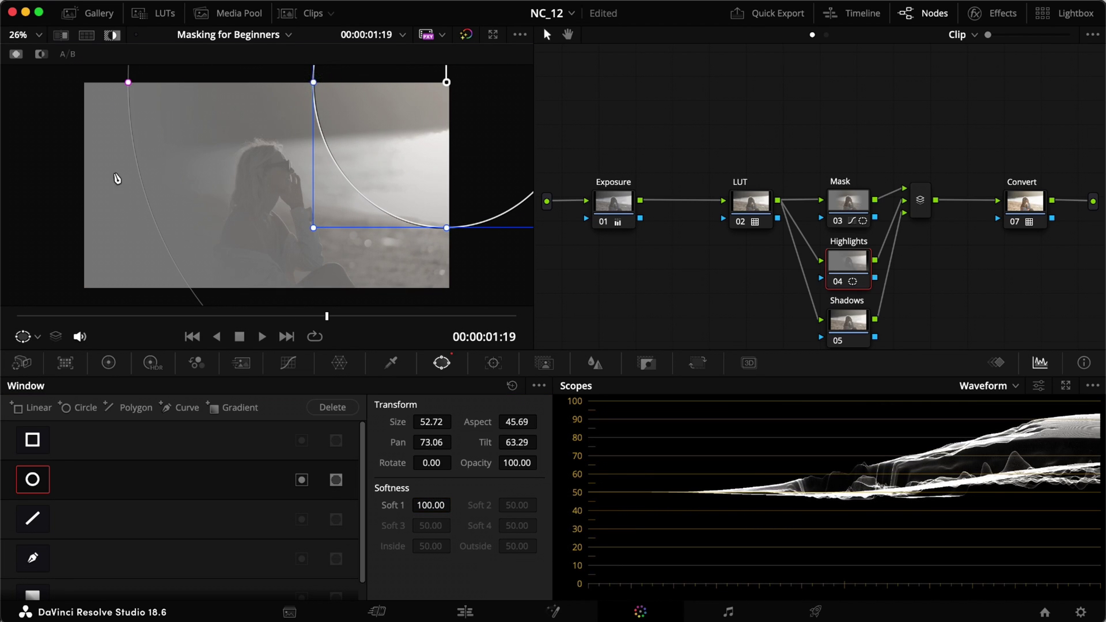
key(shift+h)
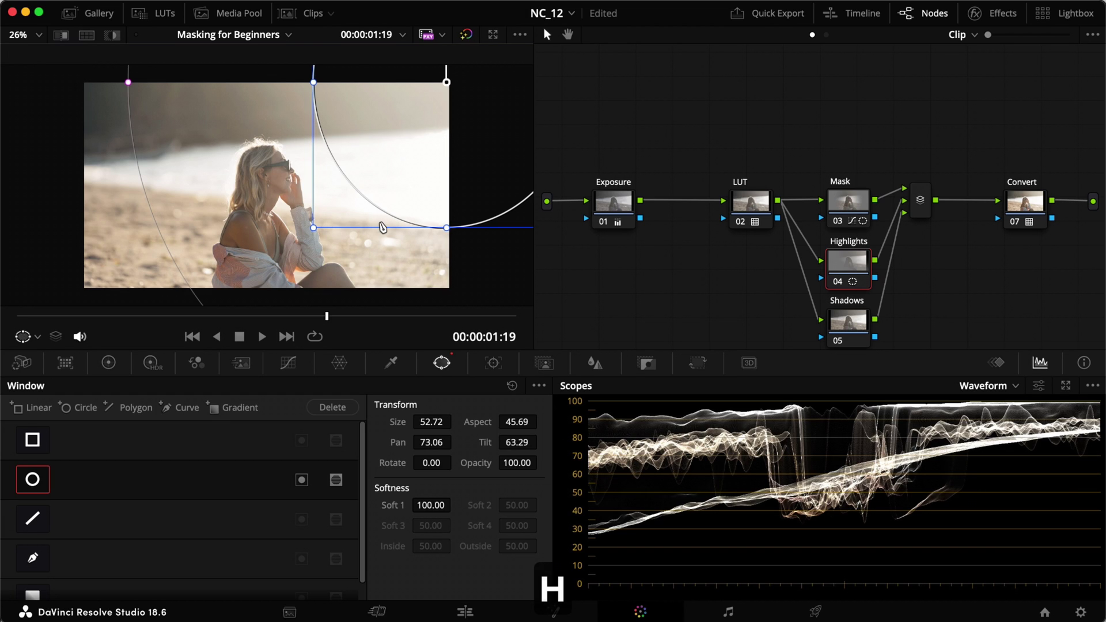
Warm the Highlights gain to red 1.03 and green 1.02
click(108, 362)
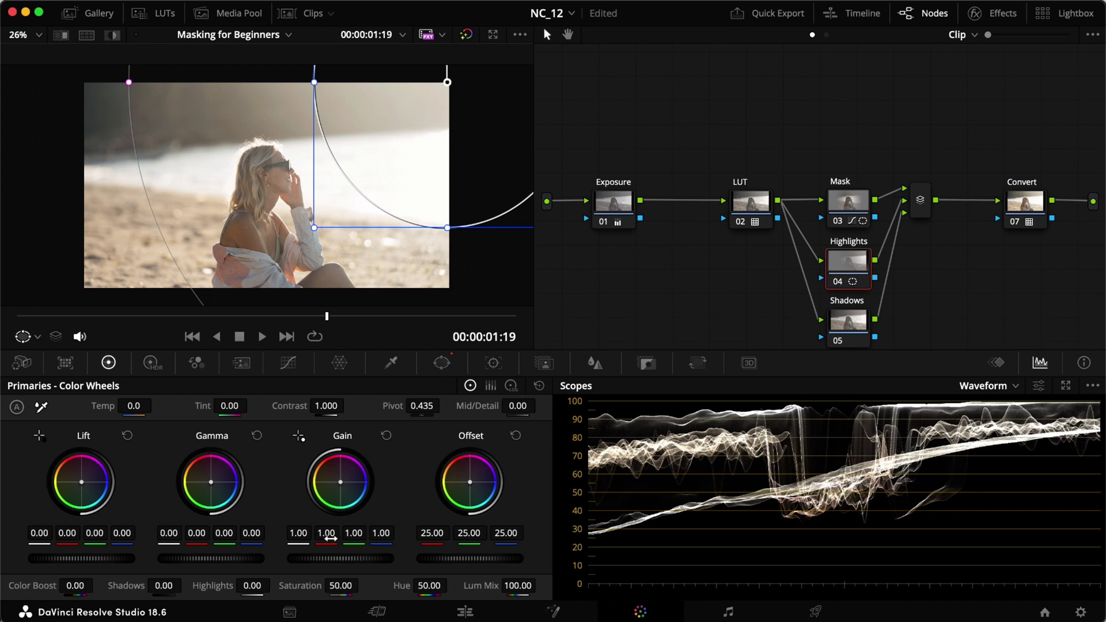
drag(328, 537, 358, 538)
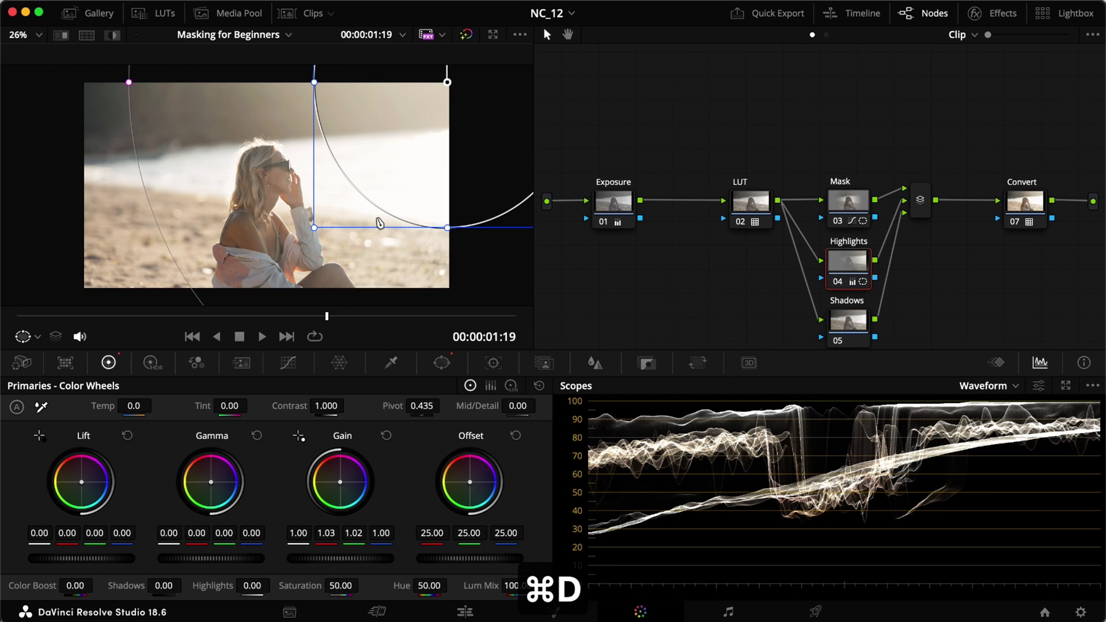
click(845, 320)
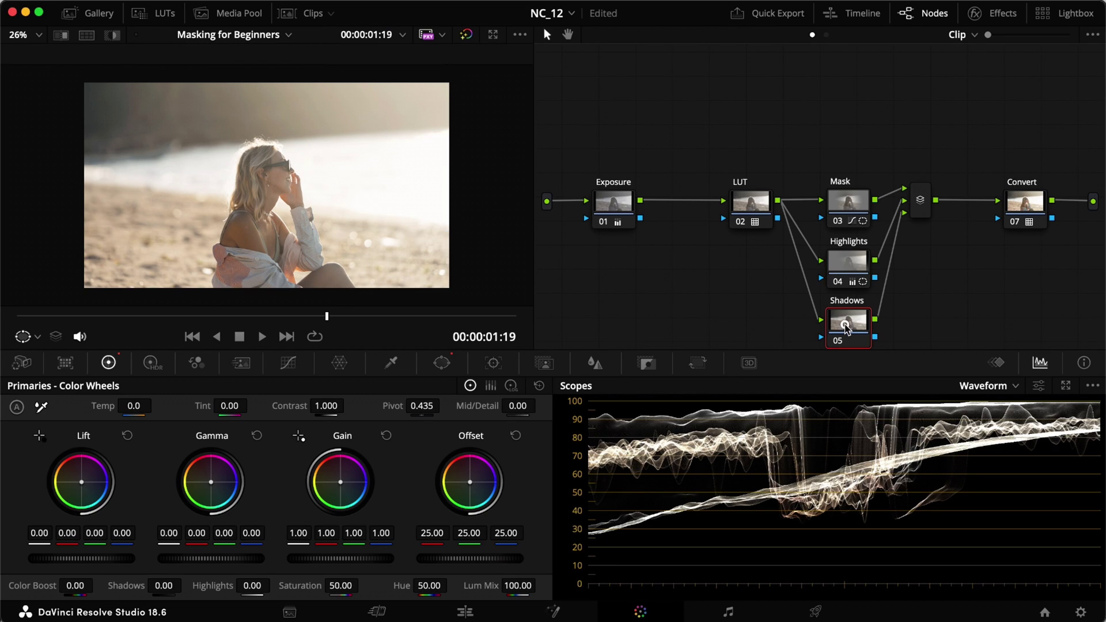
Add a Circle window to the Shadows node and enlarge it at the frame's left edge
click(440, 363)
scroll(222, 248, down, 2)
click(33, 480)
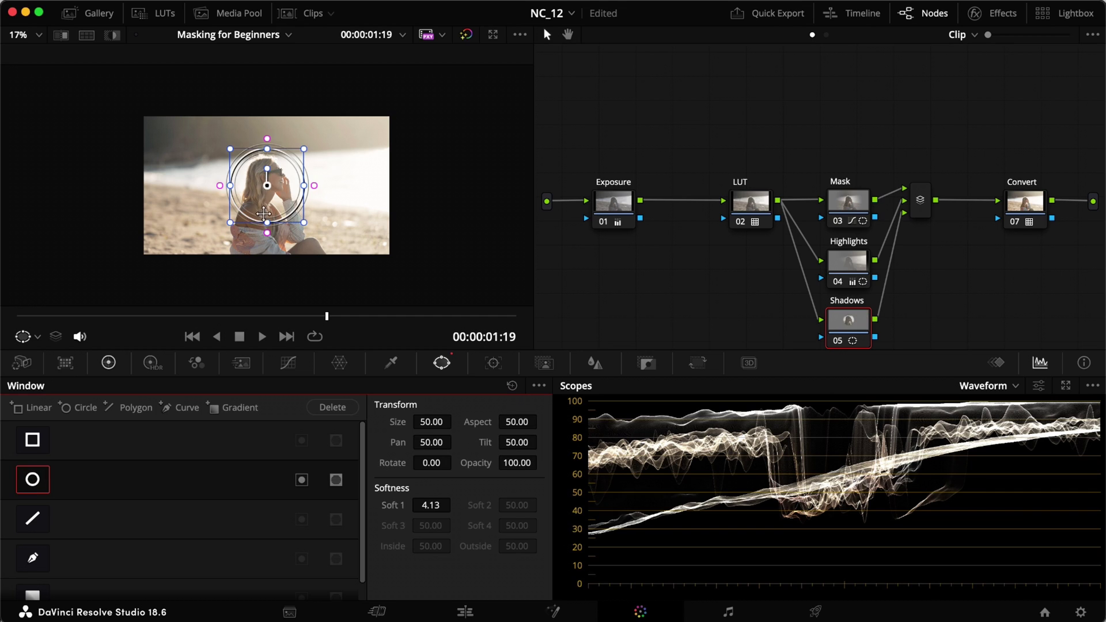
drag(263, 214, 136, 261)
drag(174, 182, 132, 216)
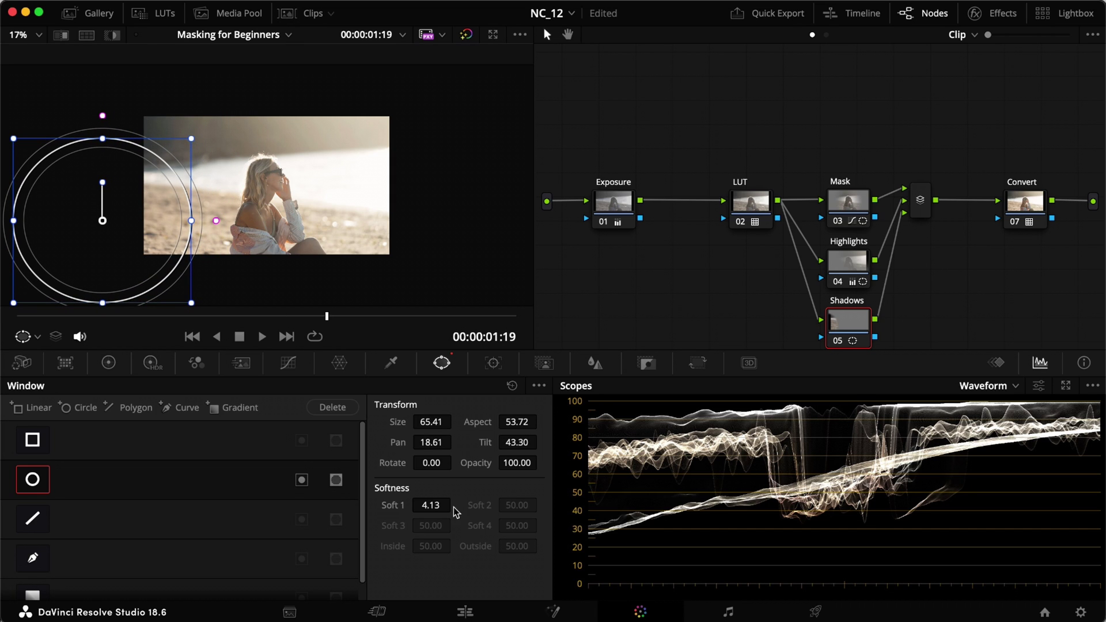
Set the window's Soft 1 to 100 and fine-tune its left-side position using the matte preview
click(429, 505)
text(100)
key(Return)
key(shift+h)
mouse_move(111, 254)
mouse_down()
mouse_move(128, 257)
mouse_move(110, 268)
mouse_up()
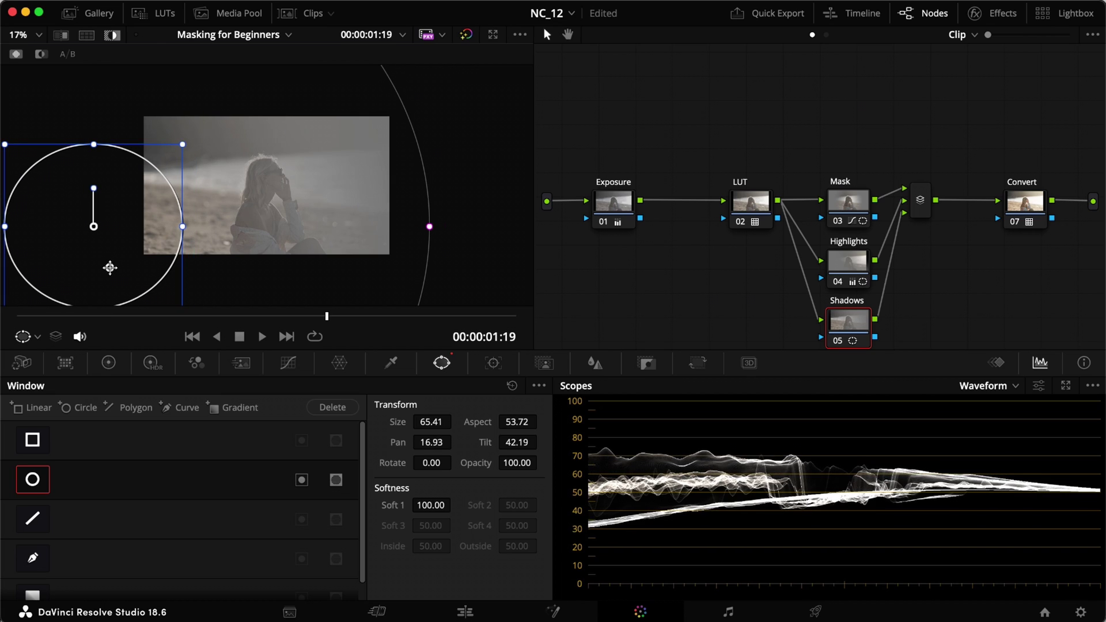
key(shift+h)
drag(180, 222, 157, 213)
key(shift+h)
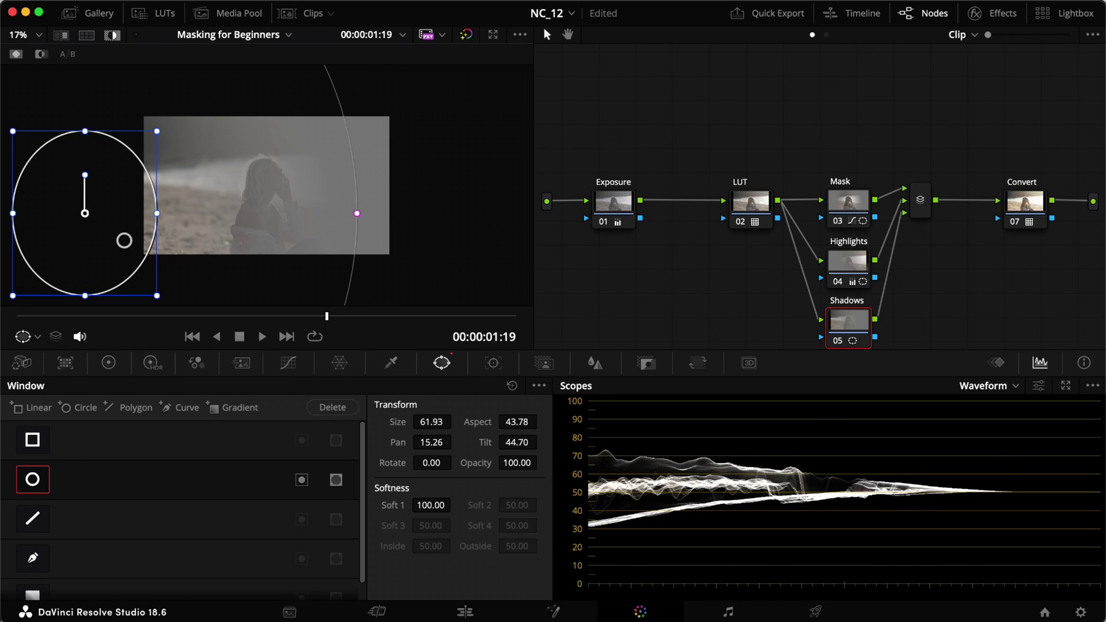
key(shift+h)
scroll(266, 185, up, 2)
click(288, 363)
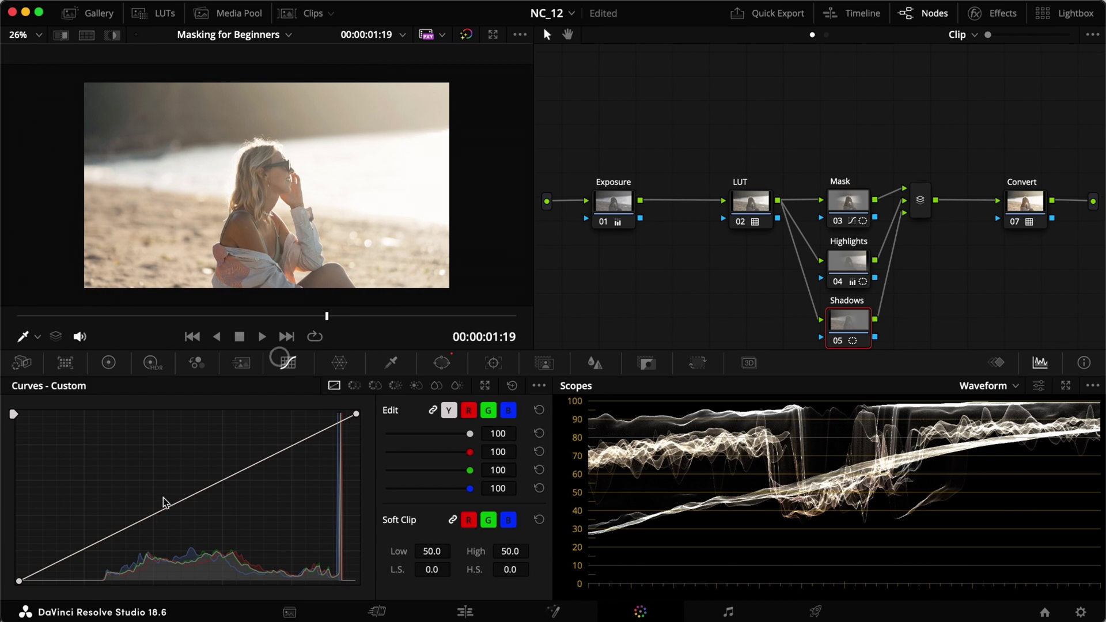
Pull the Shadows node's custom curve down to darken the shadows, then save the project
drag(126, 528, 128, 543)
key(super+d)
key(super+d)
key(super+s)
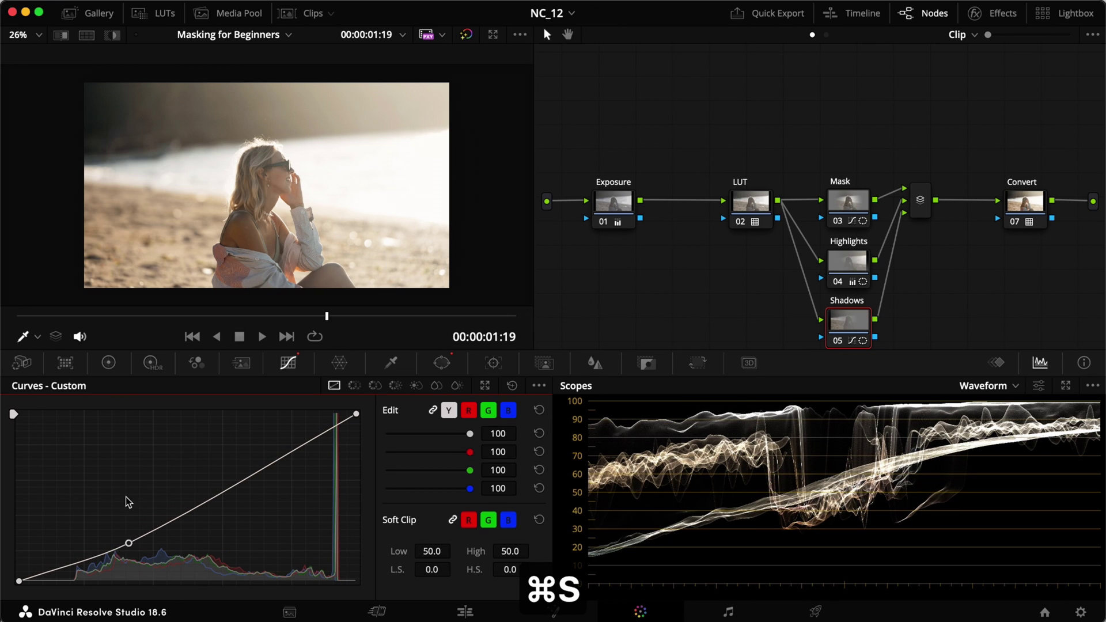
Cool the Shadows node's Lift to green 0.02 and blue 0.03
click(108, 362)
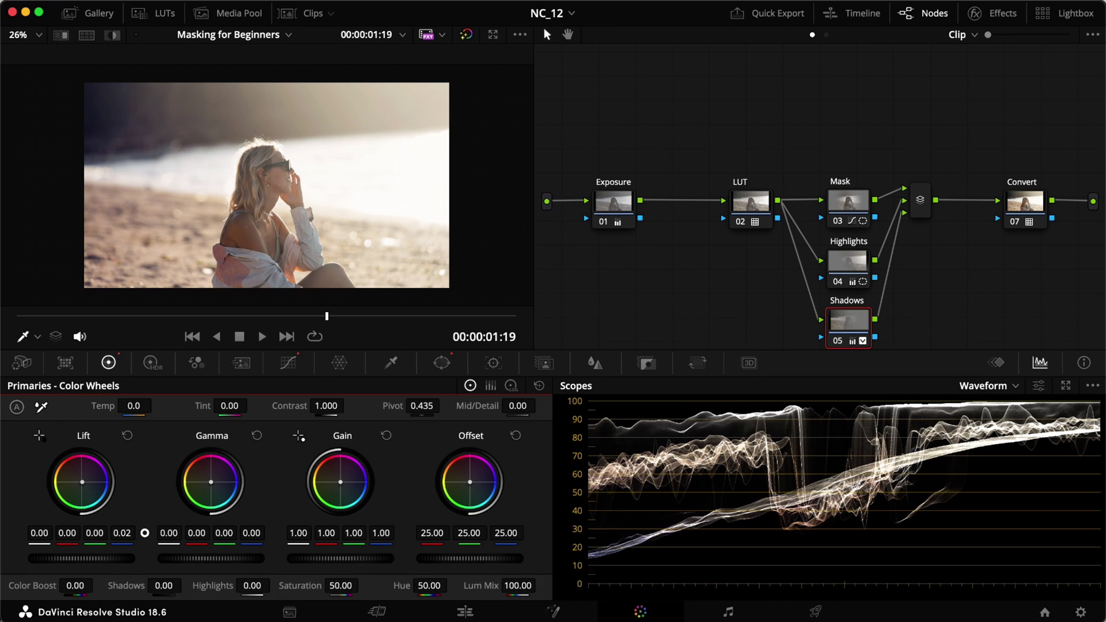
drag(145, 533, 115, 534)
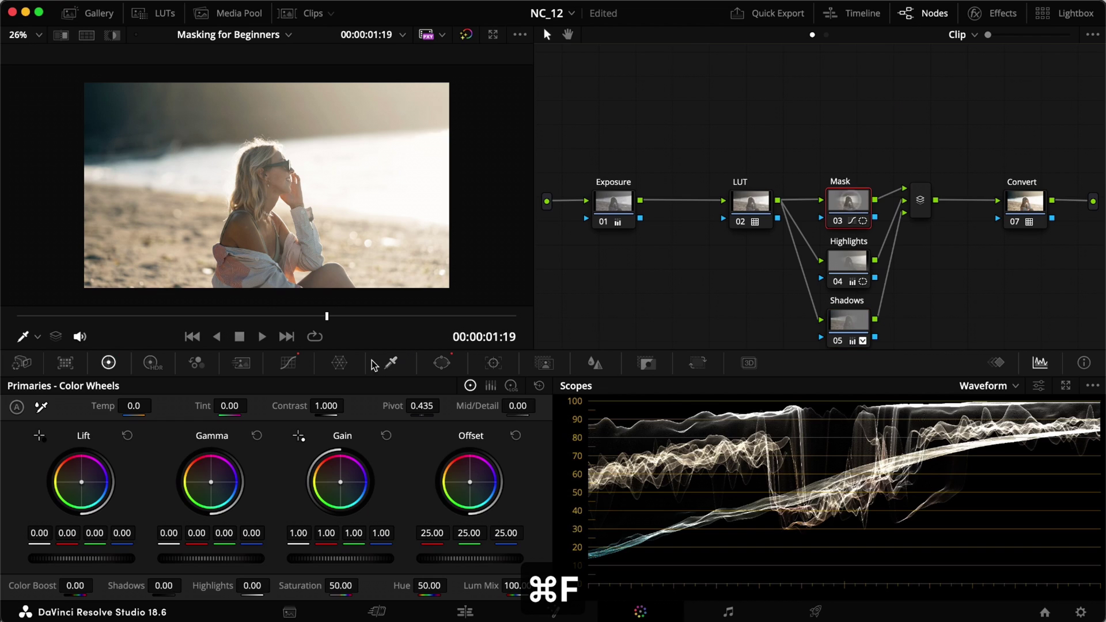
click(441, 363)
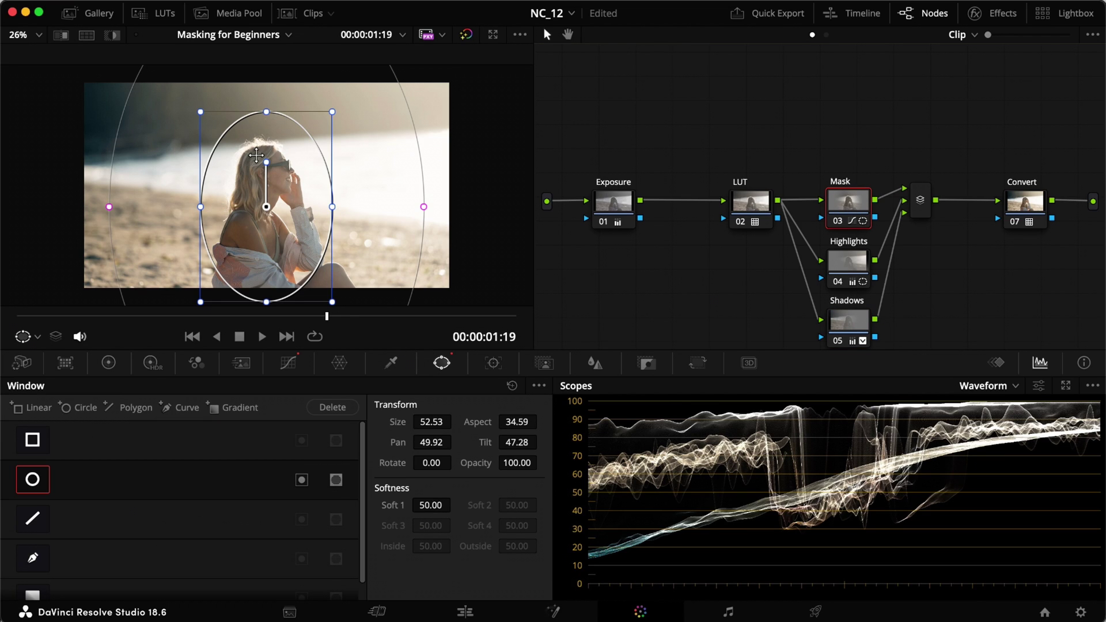